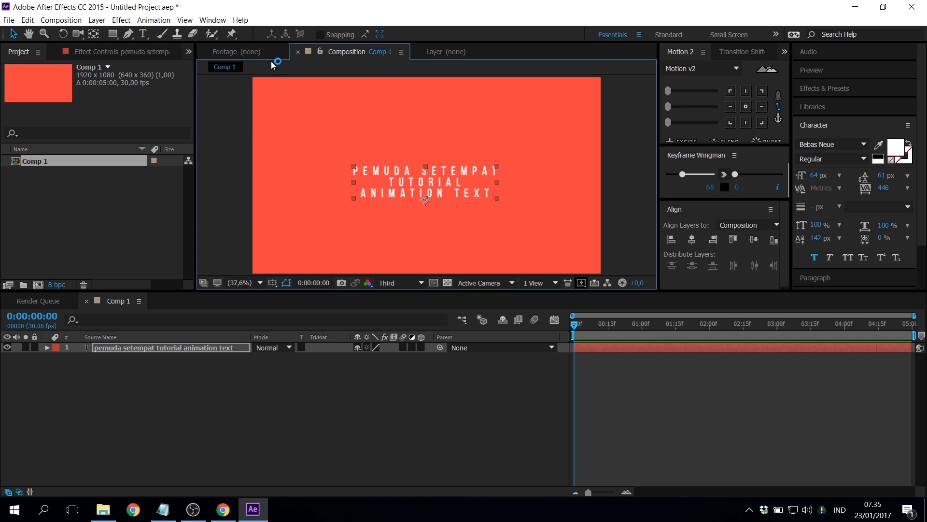
Set the tracking of the whole three-line text layer to 0.
left_click(887, 188)
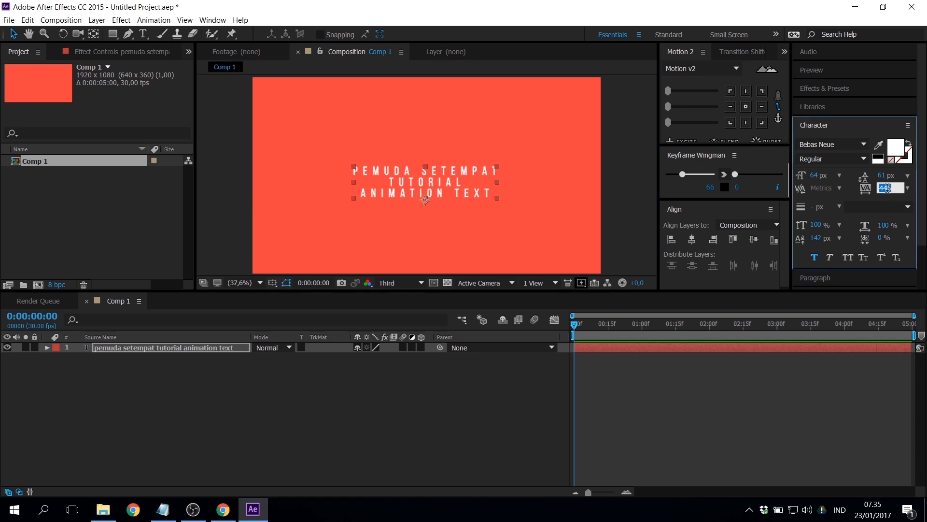
type("0")
key("Return")
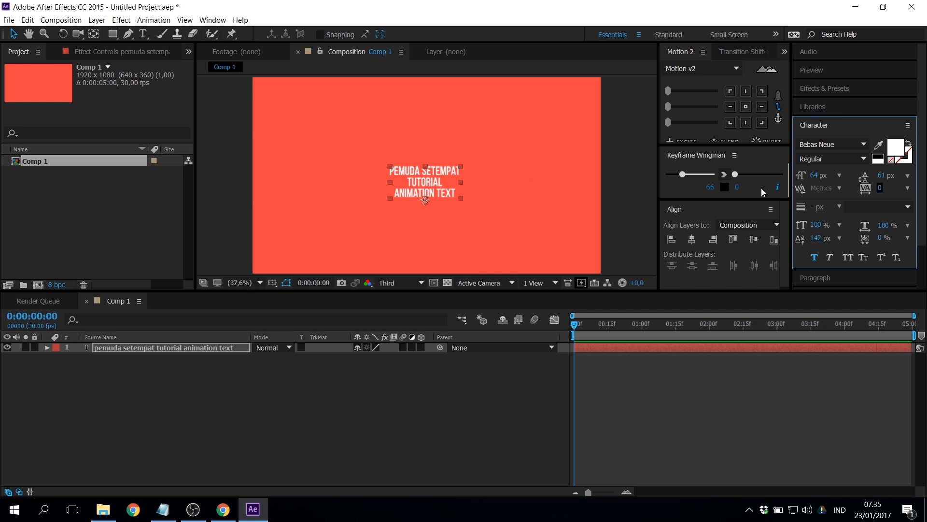
Set the text layer's font size to 150 px and its leading to 150 px.
left_click_drag(812, 181, 858, 173)
left_click(822, 177)
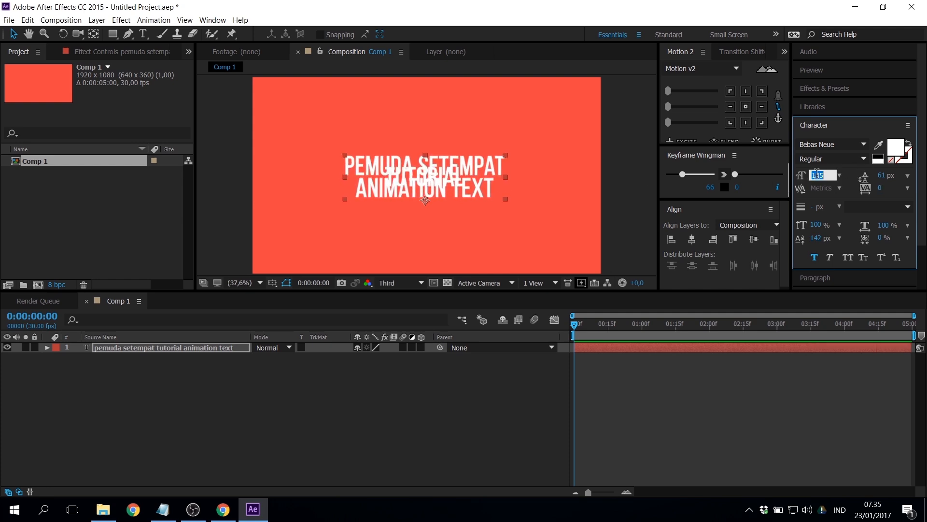
type("150")
key("Return")
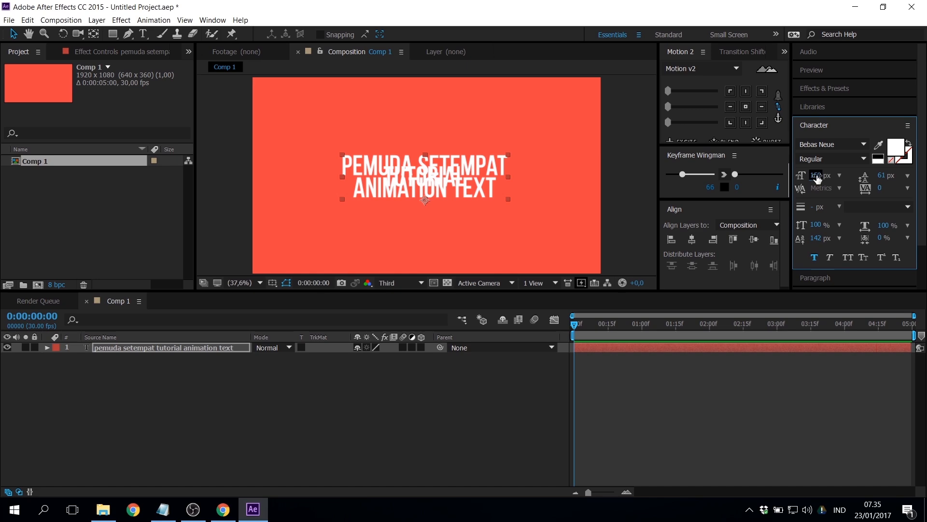
left_click(887, 176)
type("150")
key("Return")
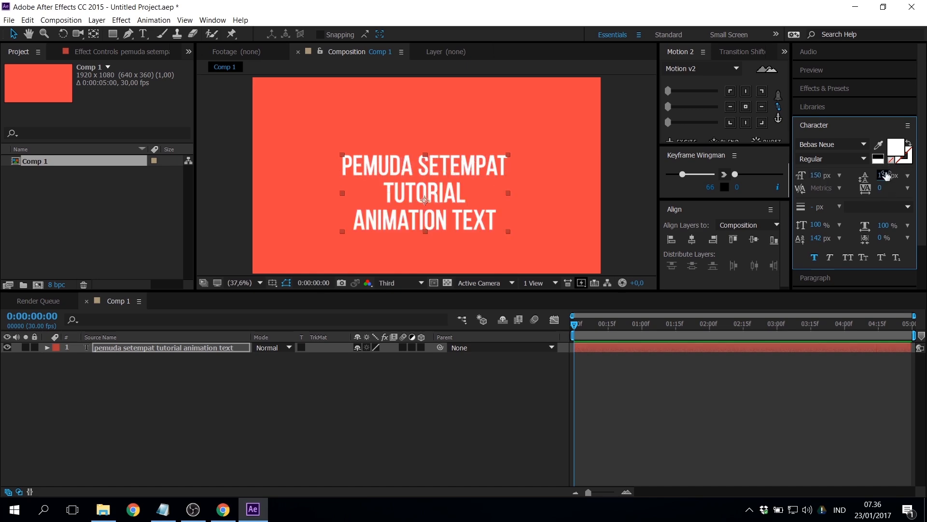
Format only the word TUTORIAL with a 227 px font size, 182 px leading and 136 tracking.
left_click(142, 34)
left_click_drag(385, 193, 468, 194)
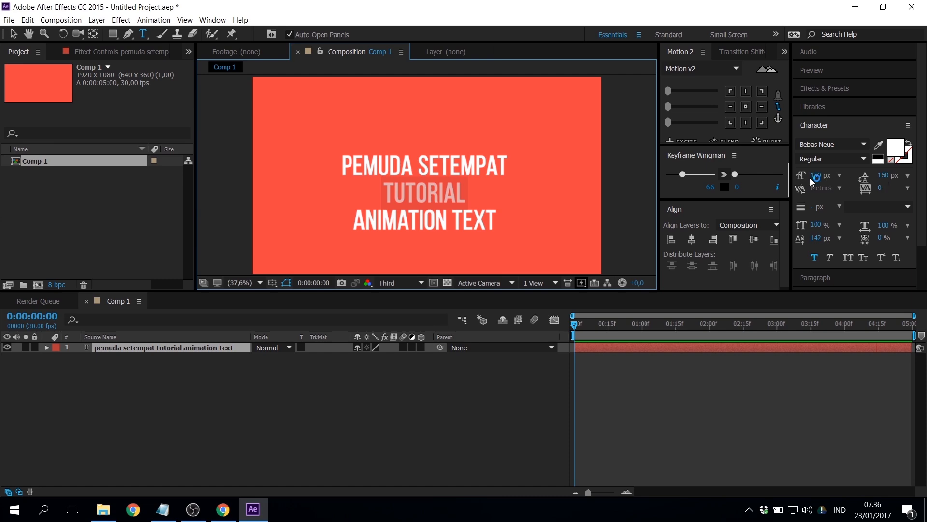
left_click_drag(812, 177, 911, 142)
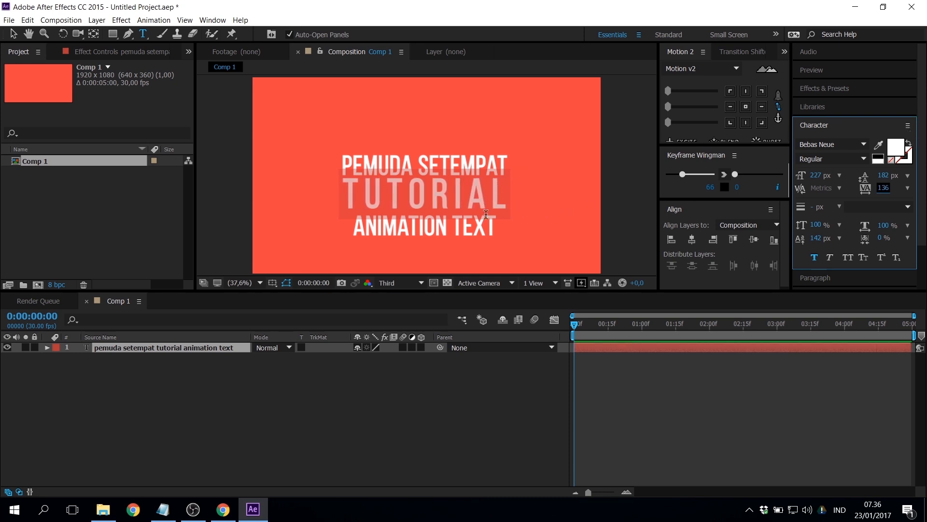
Set the font size of the ANIMATION TEXT line to 87 px.
left_click(450, 226)
left_click_drag(349, 228, 525, 229)
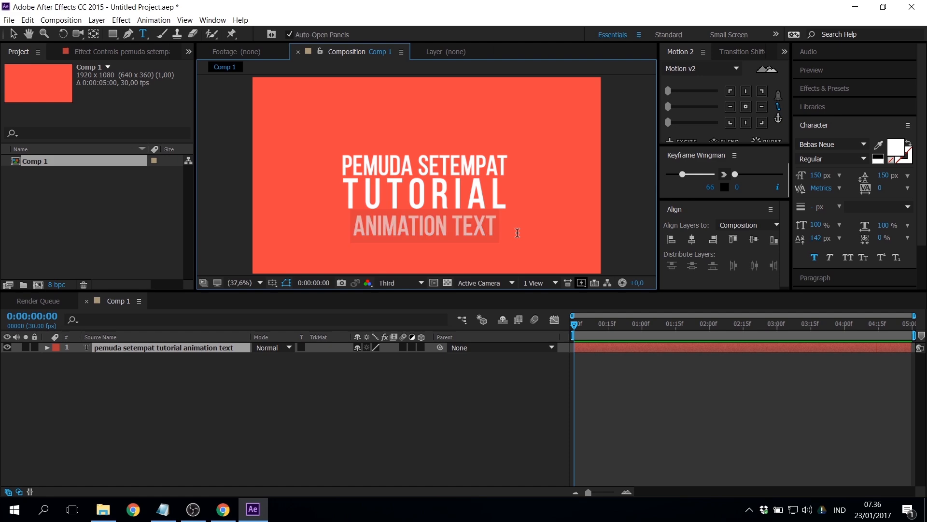
left_click(815, 176)
type("87")
key("Return")
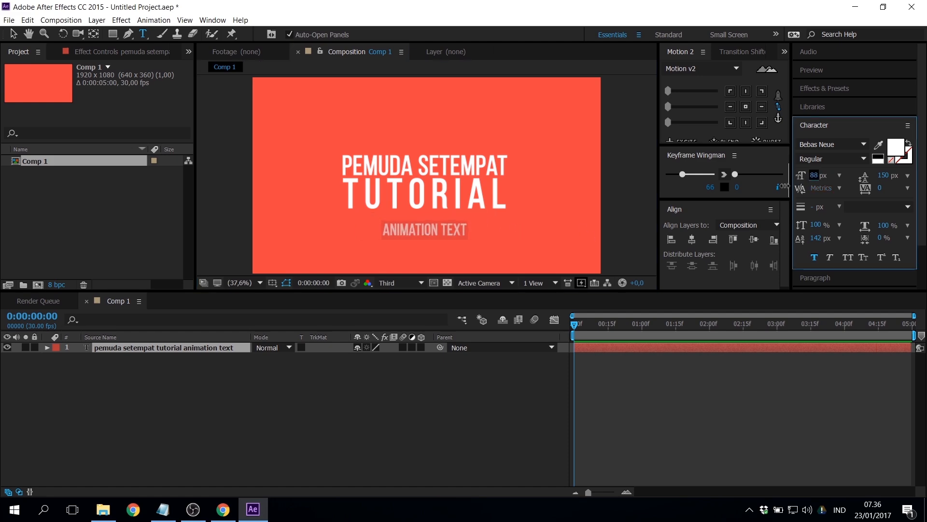
Set the ANIMATION TEXT line's leading to 80 px and tracking to 382, and finish editing the text.
left_click_drag(884, 178, 855, 190)
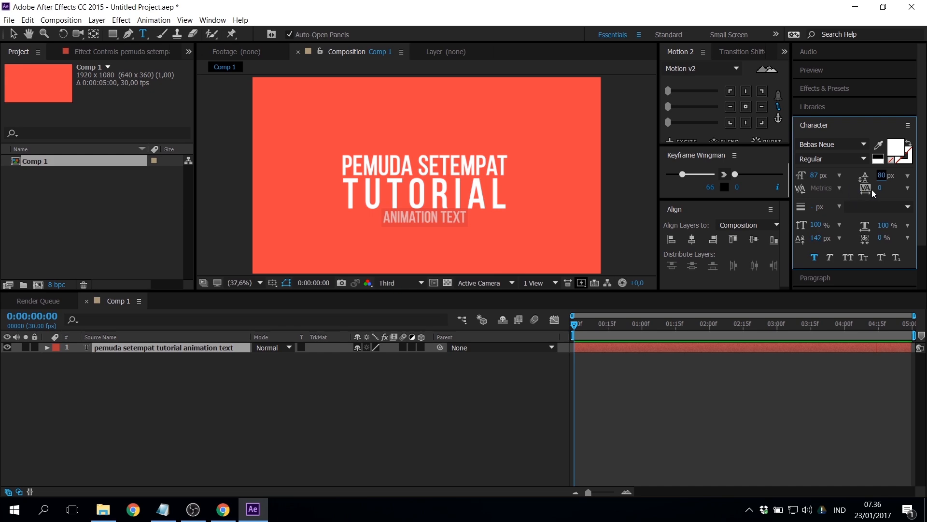
left_click_drag(880, 188, 884, 4)
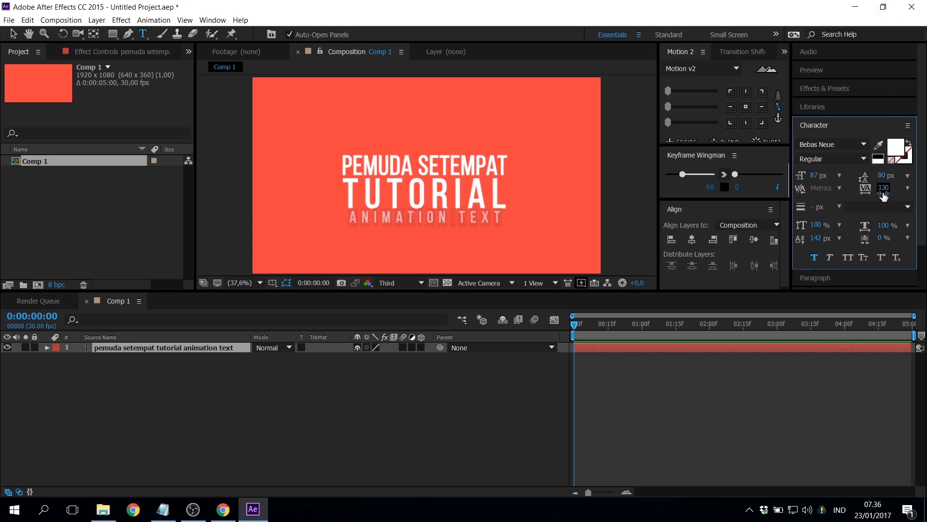
left_click_drag(888, 186, 895, 164)
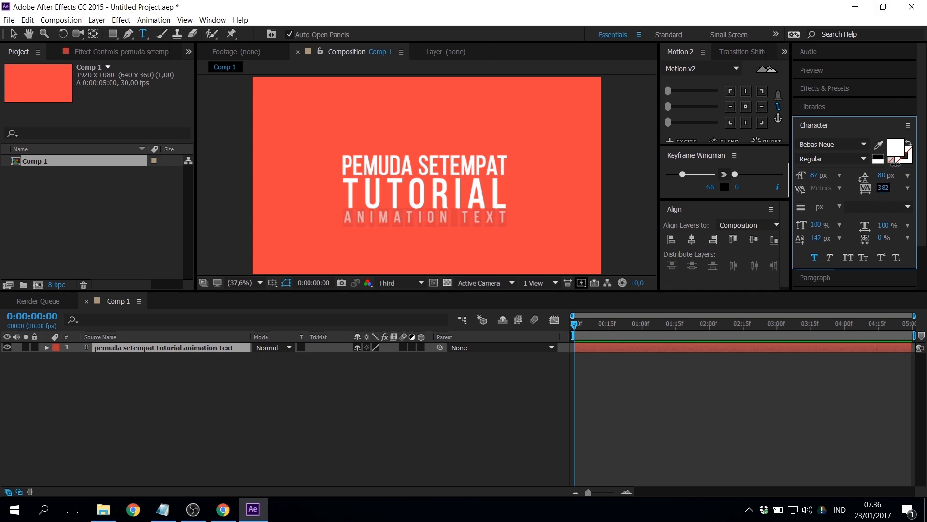
left_click(421, 383)
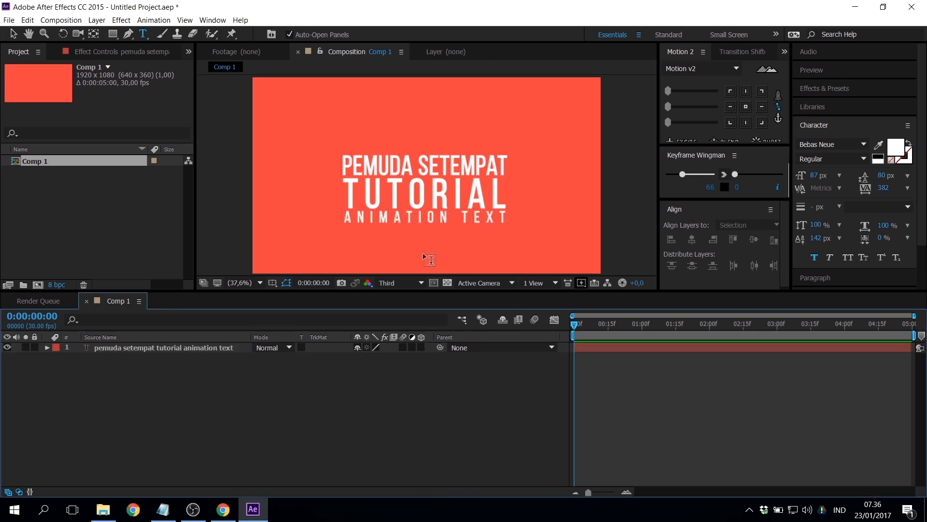
left_click(13, 33)
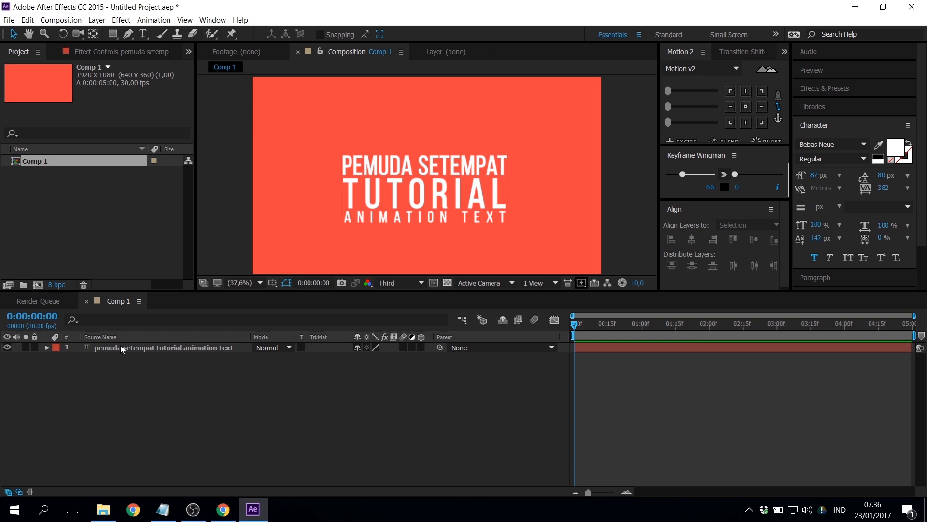
Add a Scale text animator to the pemuda setempat tutorial animation text layer.
left_click(45, 348)
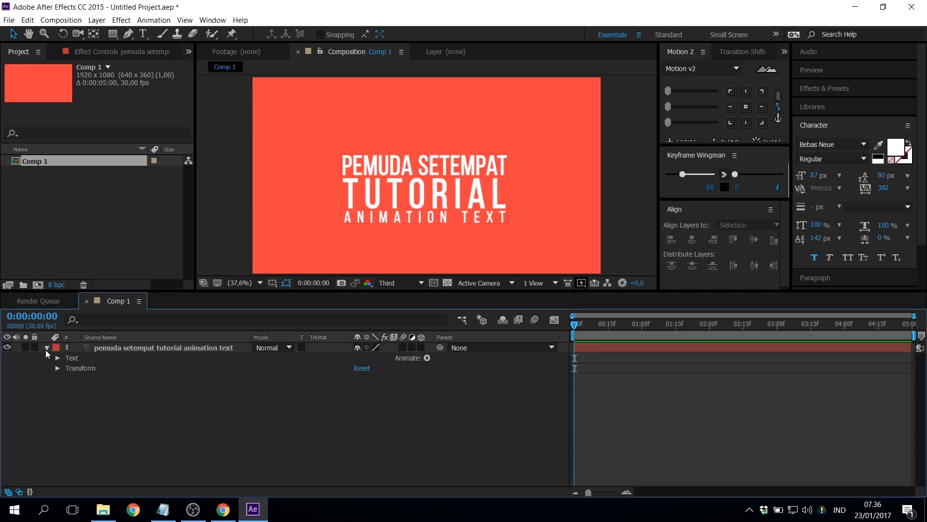
left_click(103, 348)
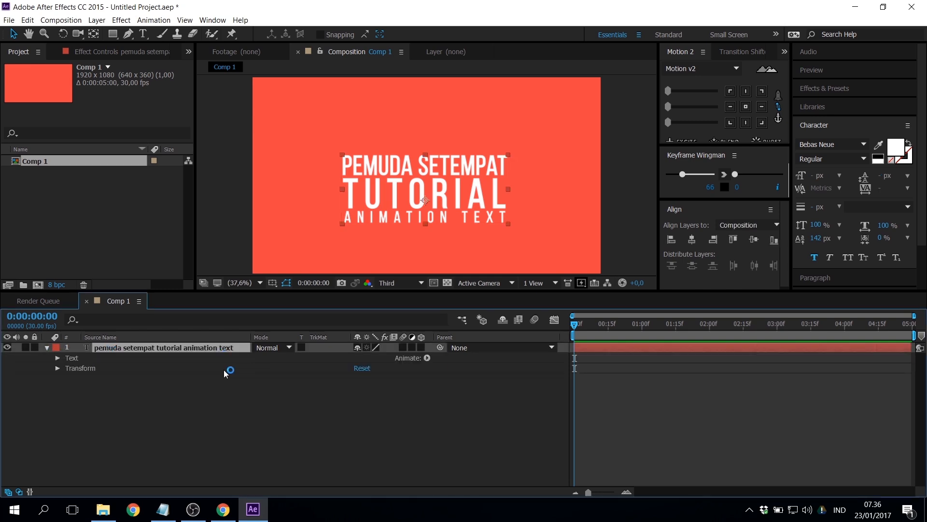
left_click(427, 358)
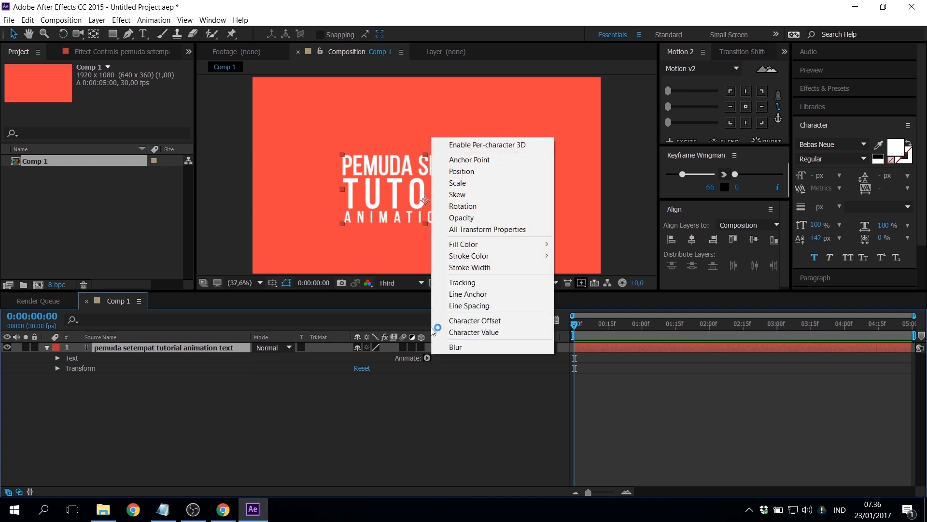
left_click(473, 182)
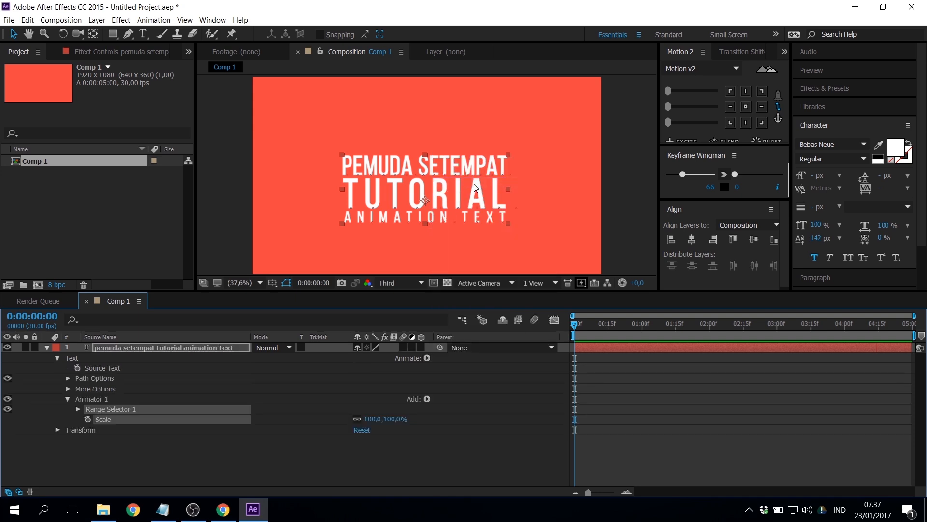
Expand the properties of Range Selector 1 and set the animator's Scale to 0%.
left_click(94, 397)
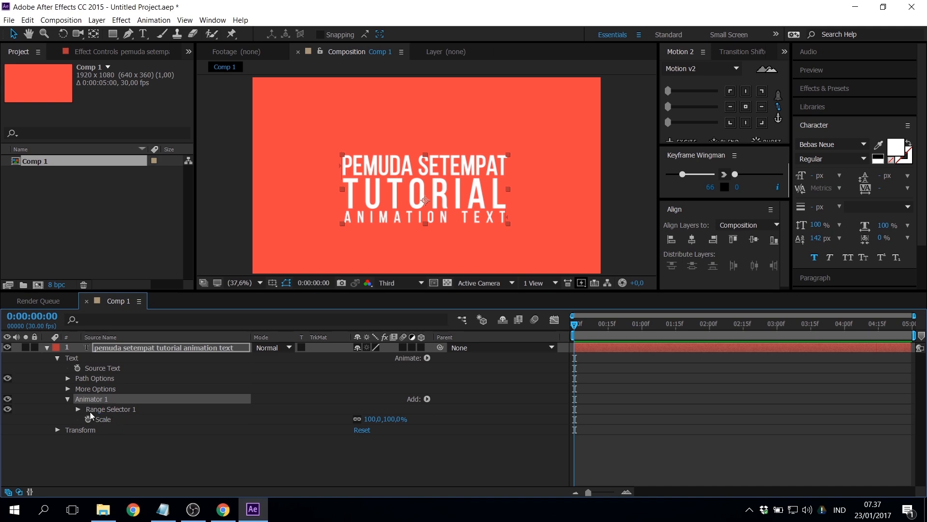
left_click(109, 411)
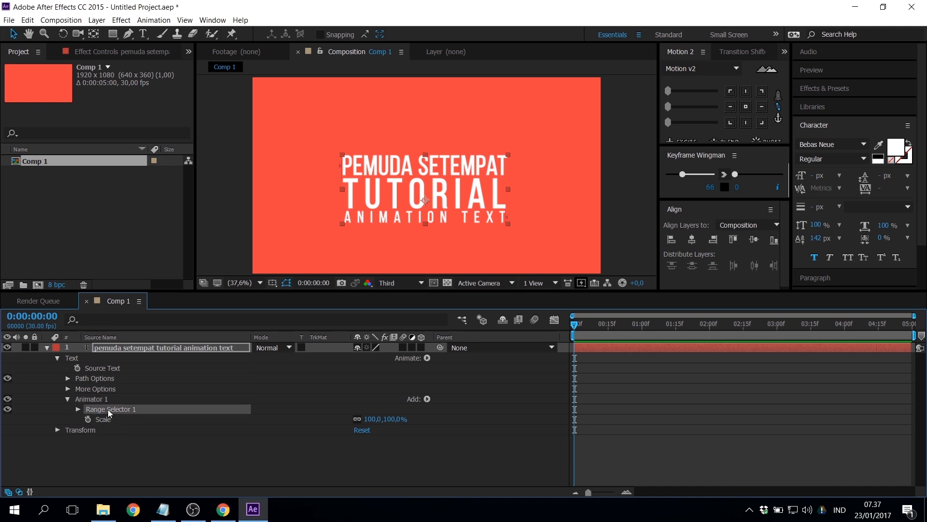
left_click(78, 409)
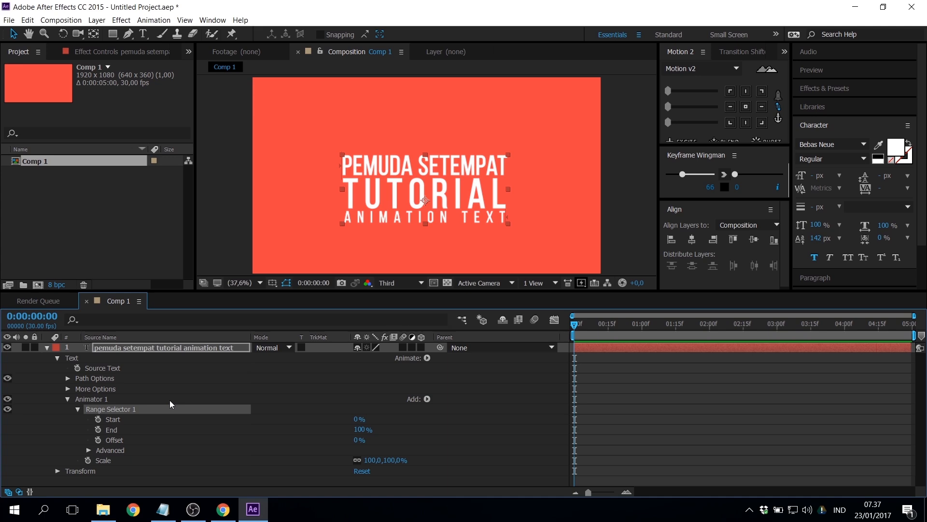
left_click(114, 419)
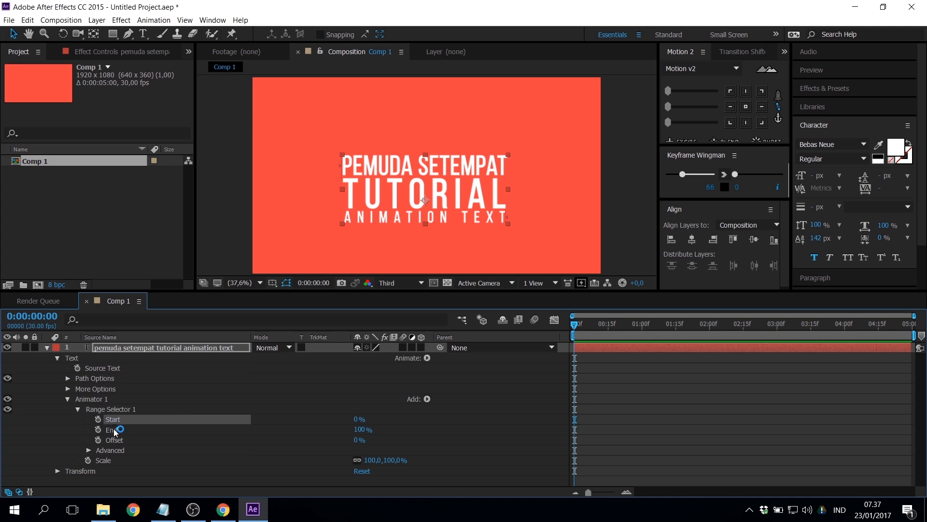
left_click(118, 430)
left_click(116, 441)
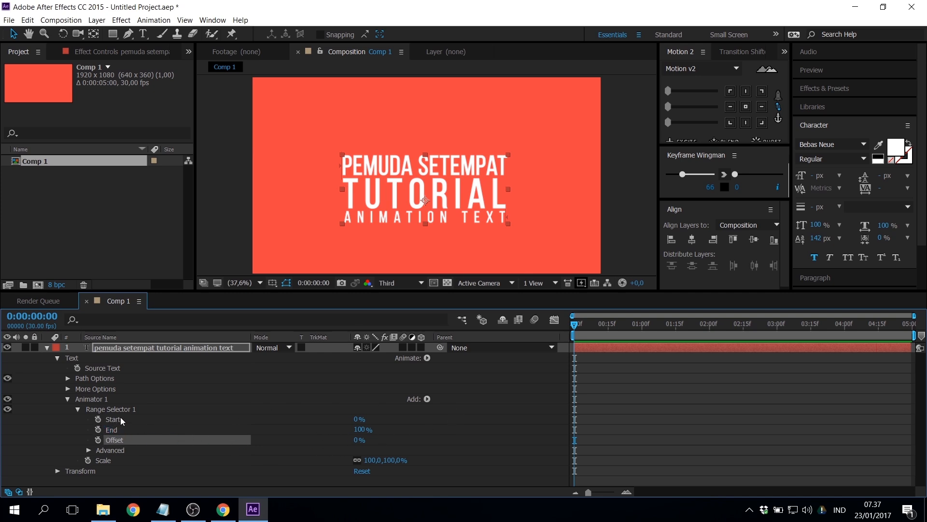
left_click(104, 462)
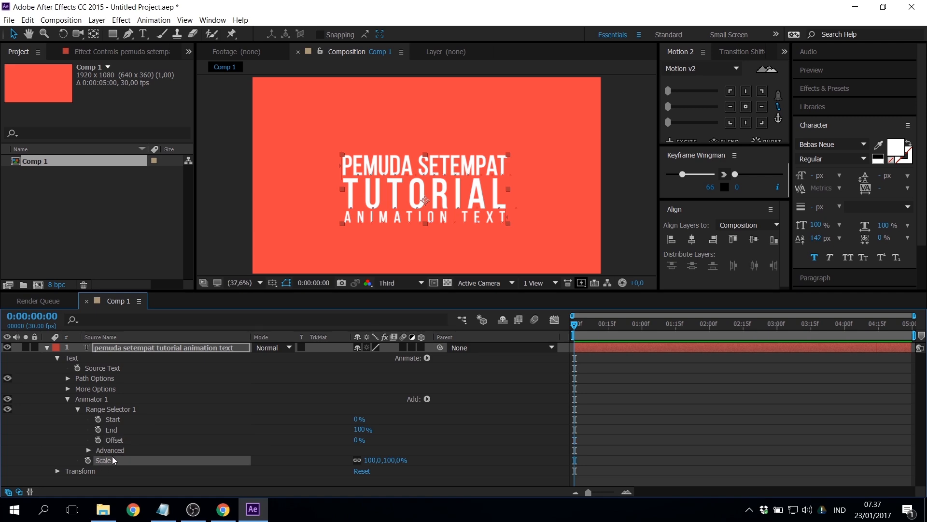
left_click(394, 460)
type("00")
key("Return")
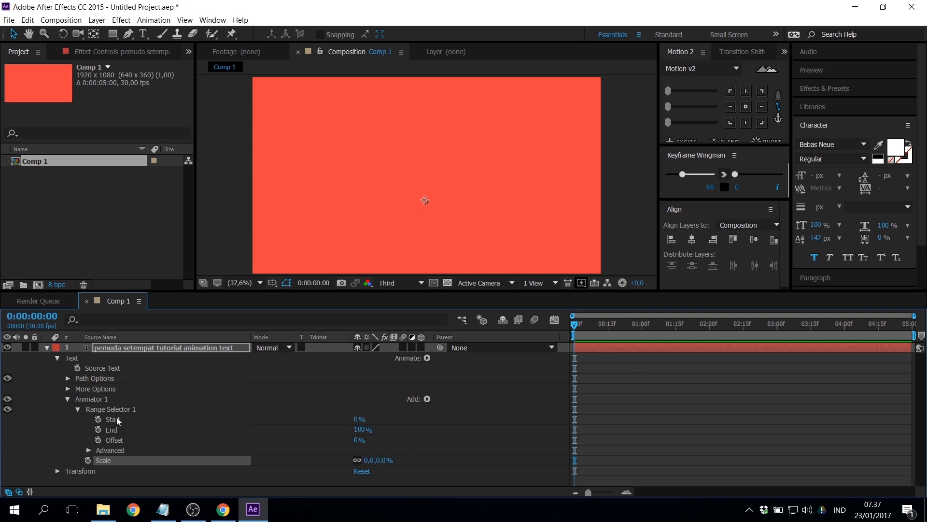
Keyframe Range Selector 1's Start from 0% at 0:00 to 100% at 0:00:04:00 and preview the animation.
left_click(96, 416)
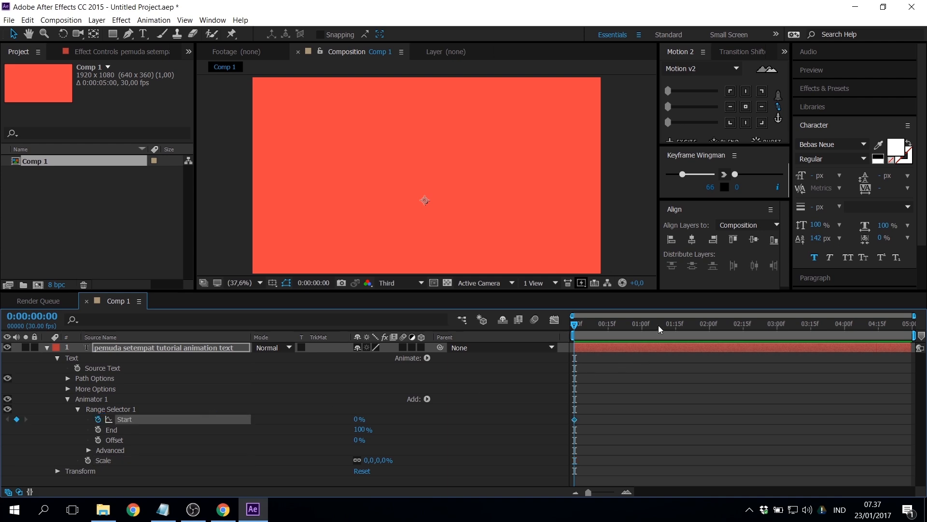
left_click_drag(658, 325, 781, 326)
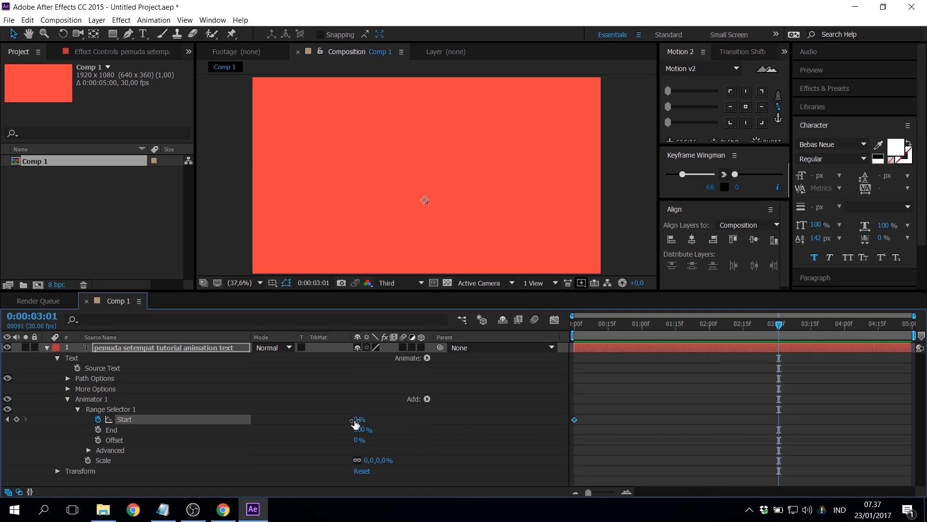
left_click_drag(355, 420, 502, 414)
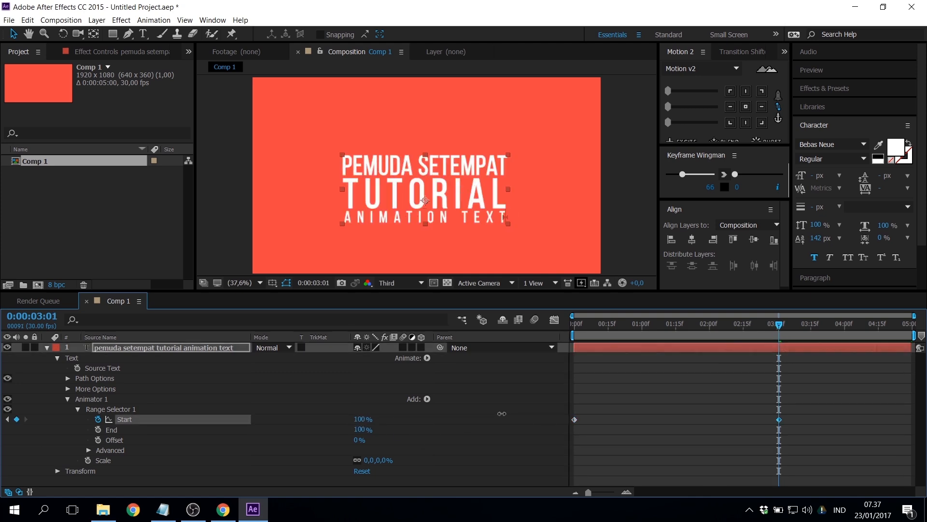
left_click_drag(779, 419, 844, 419)
left_click(844, 324)
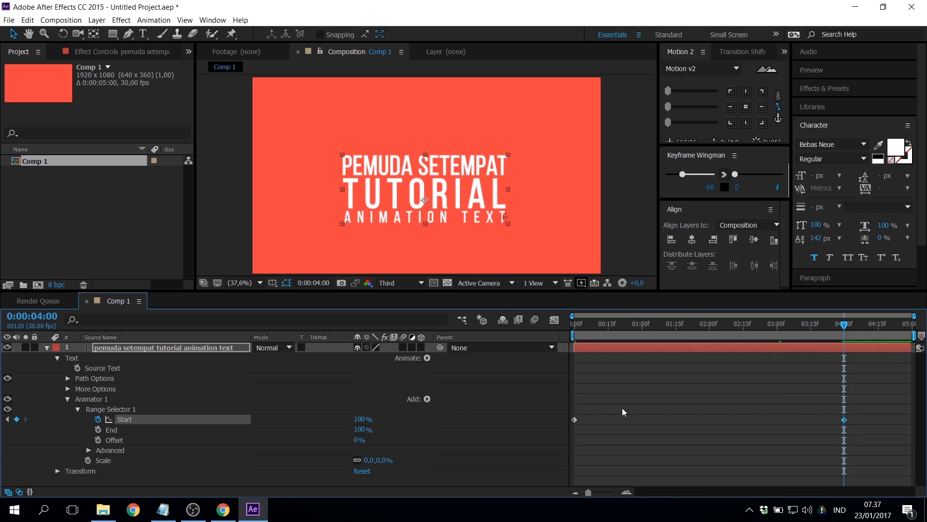
key("space")
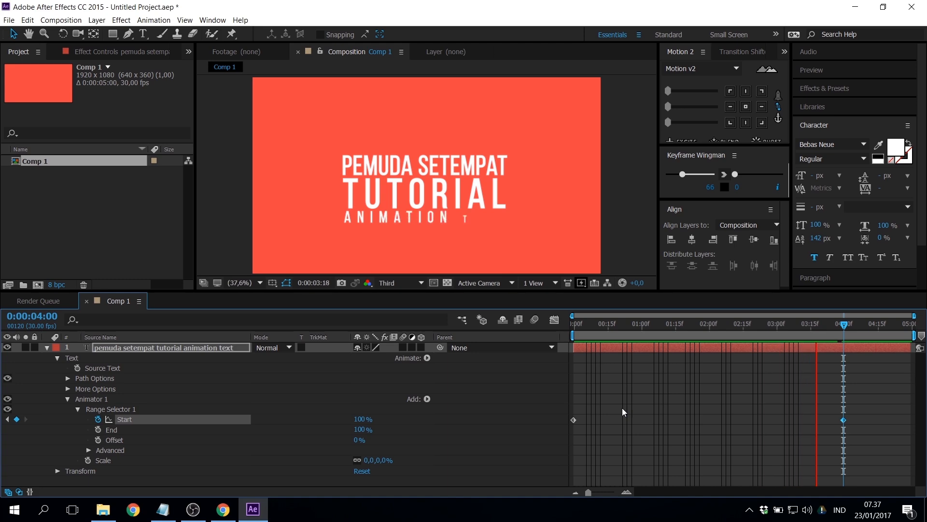
left_click(649, 323)
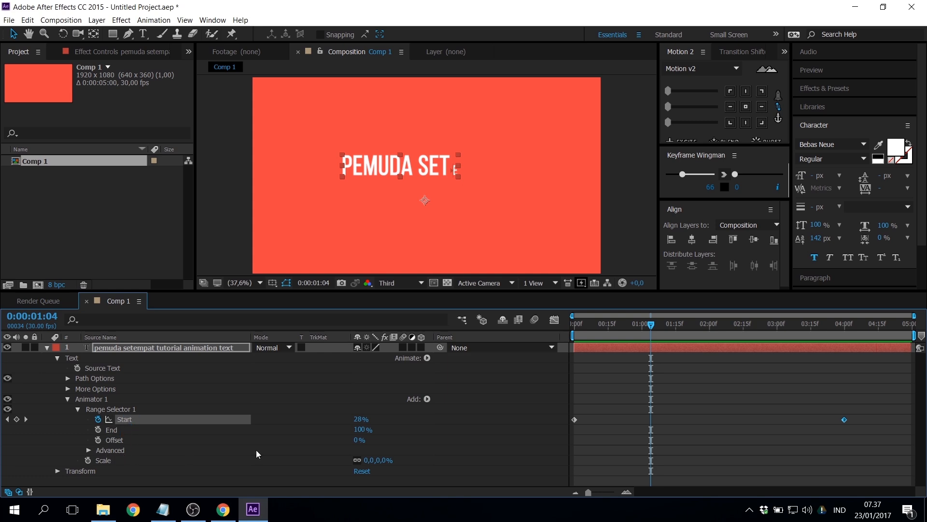
Set Based On to Words in the advanced options of Range Selector 1.
left_click(89, 450)
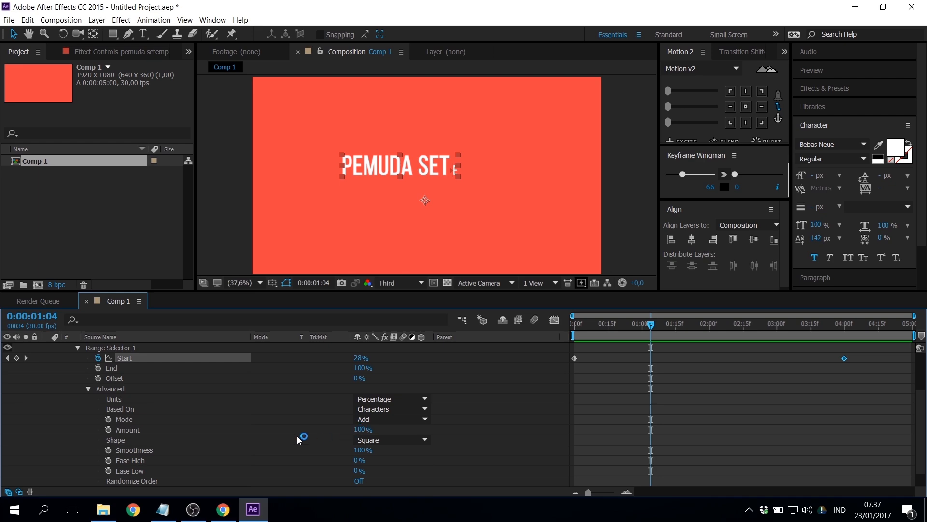
left_click(119, 398)
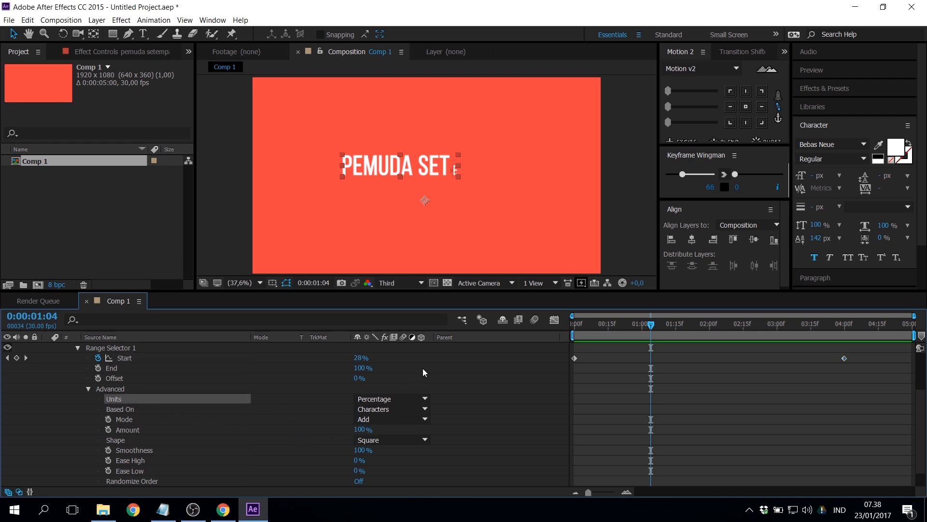
left_click_drag(686, 326, 624, 338)
left_click(122, 410)
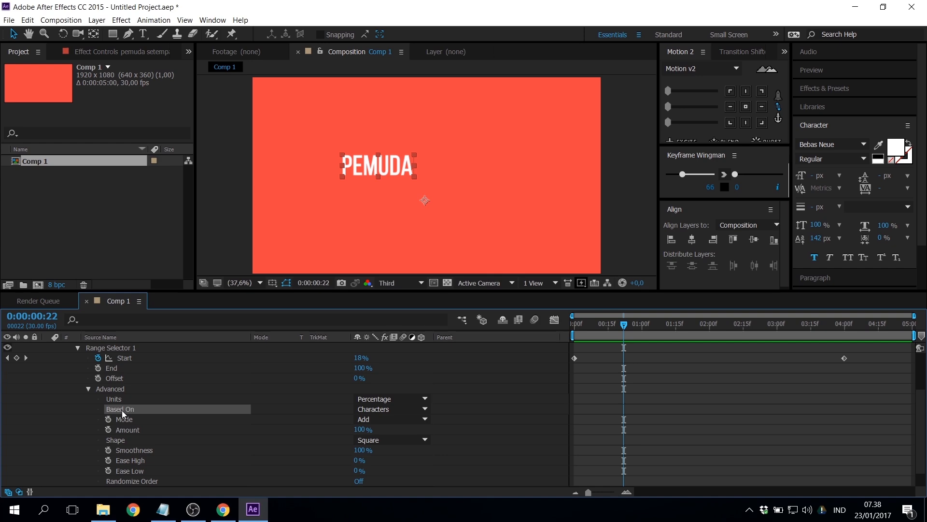
left_click(381, 409)
left_click(382, 444)
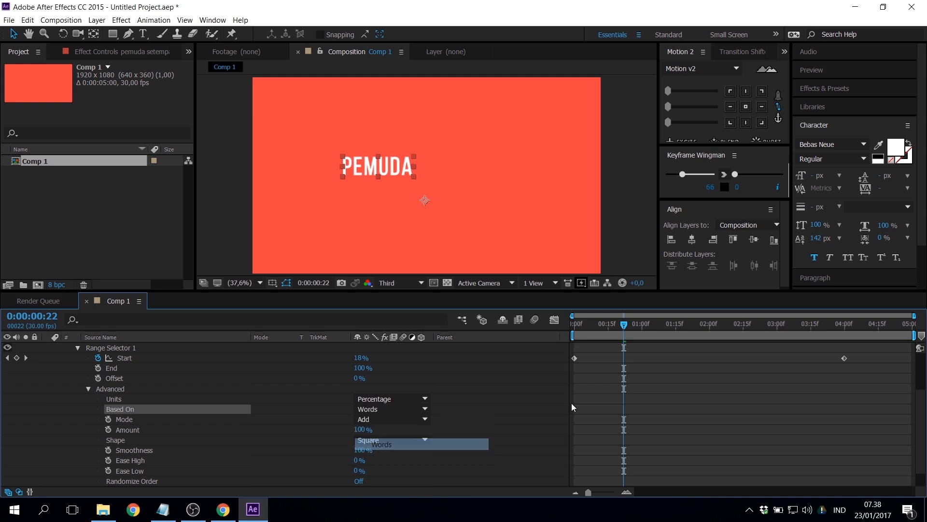
Scrub through the word-based animation, try the Subtract mode on Range Selector 1, and set Mode back to Add.
left_click_drag(610, 330, 767, 355)
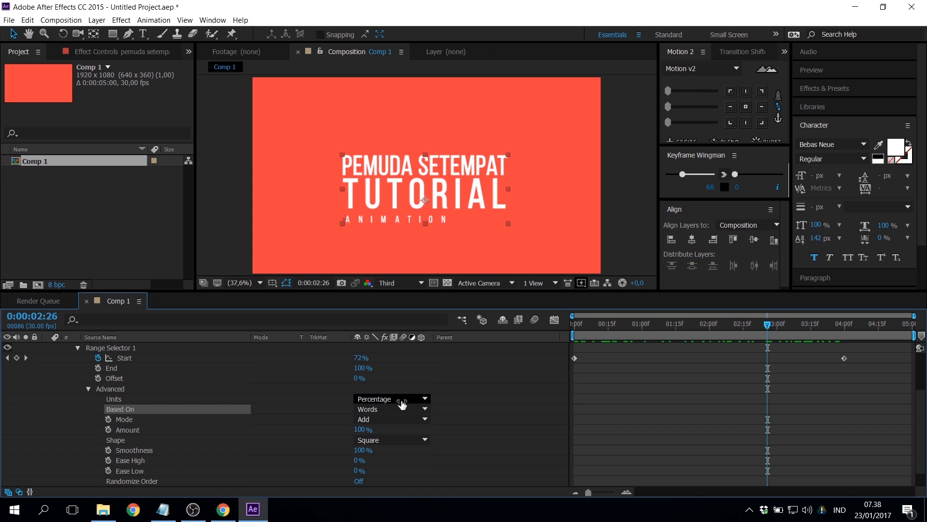
left_click(154, 430)
left_click(152, 423)
left_click(379, 419)
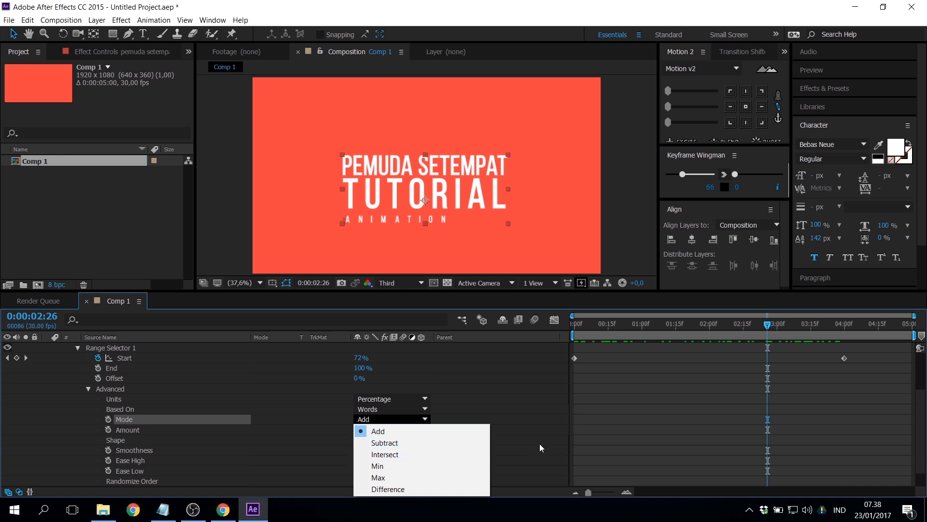
left_click(397, 443)
left_click_drag(619, 329, 774, 329)
left_click(384, 420)
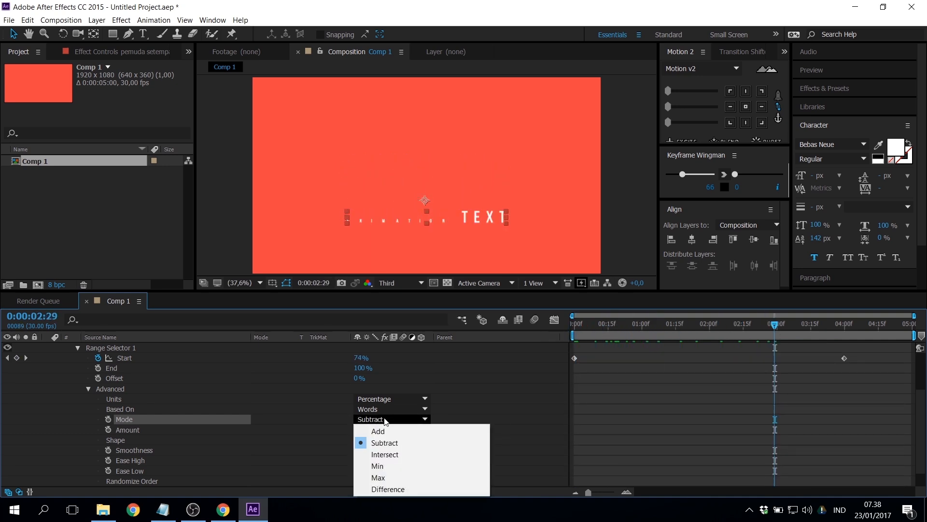
left_click(381, 430)
Try an Amount of 50% on Range Selector 1, scrub back to the start, and restore Amount to 100%.
scroll(145, 430, "down", 1)
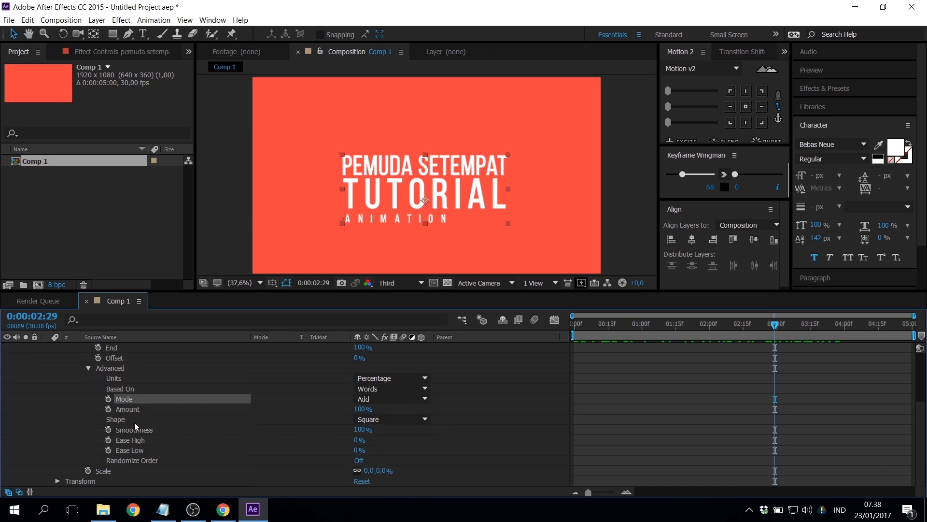
left_click(122, 410)
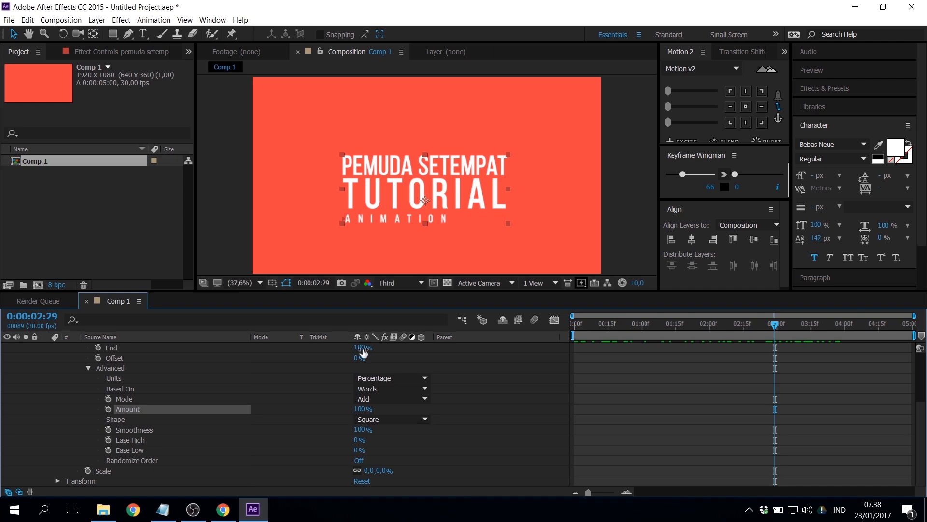
left_click(364, 414)
type("50")
key("Return")
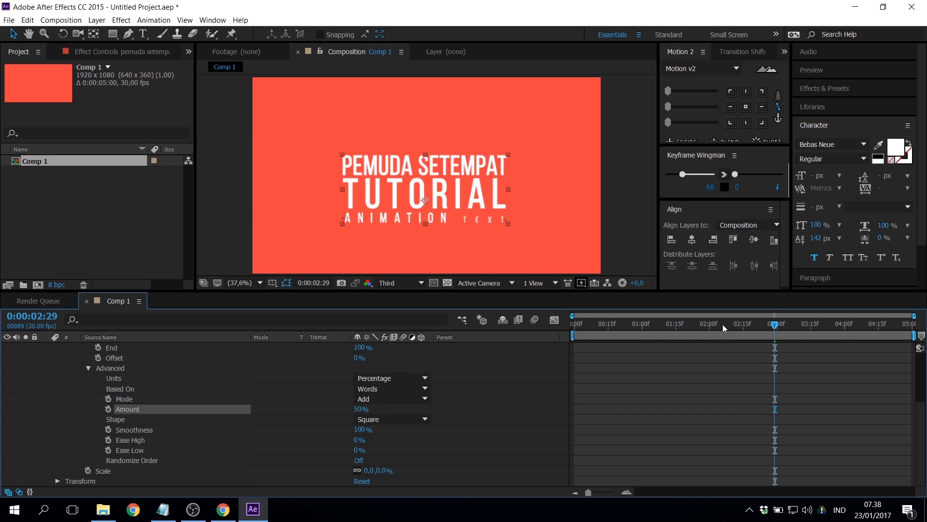
left_click_drag(722, 323, 483, 338)
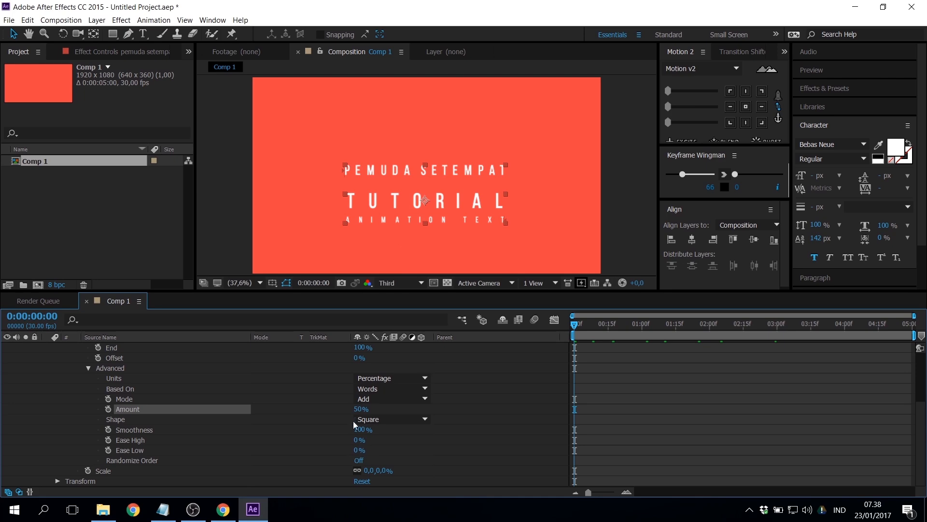
left_click(100, 471)
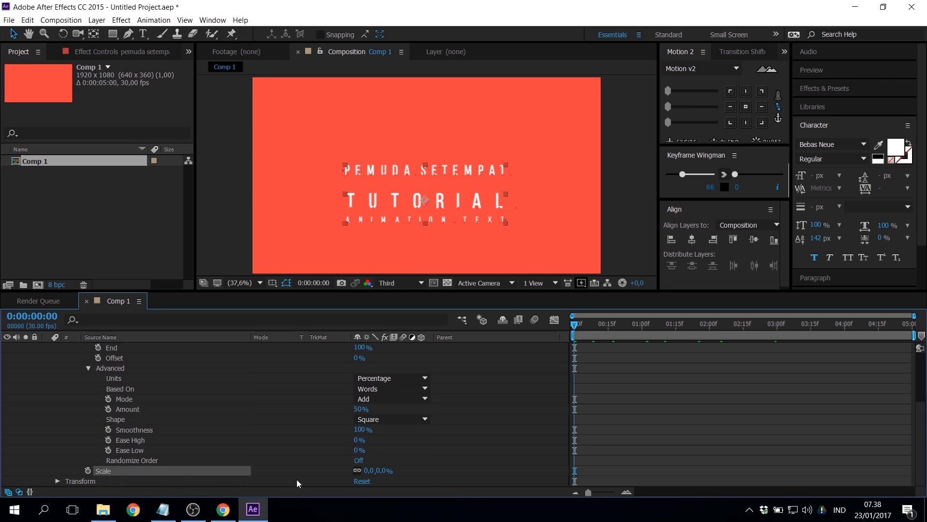
left_click(357, 409)
type("100")
key("Return")
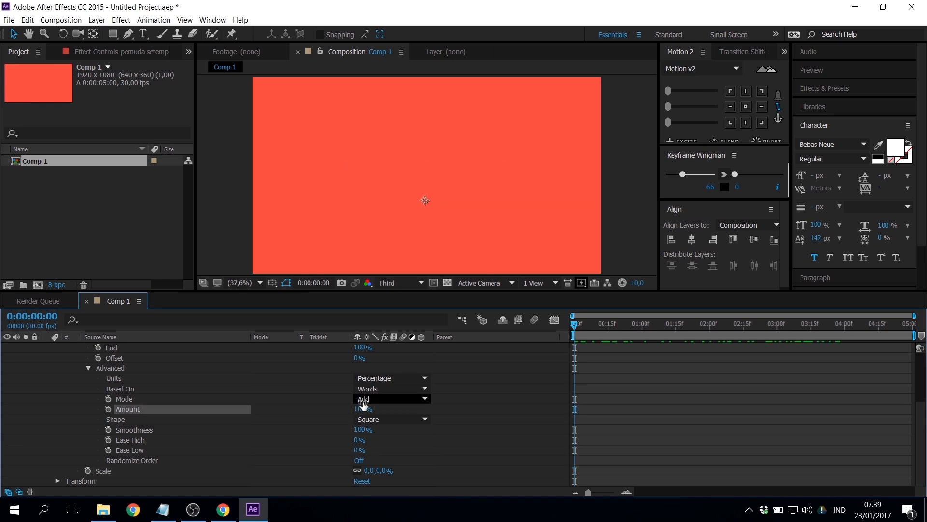
Try lower Smoothness values, starting with 0%, on Range Selector 1, preview them, and return Smoothness to 100%.
left_click(158, 430)
left_click_drag(360, 429, 42, 426)
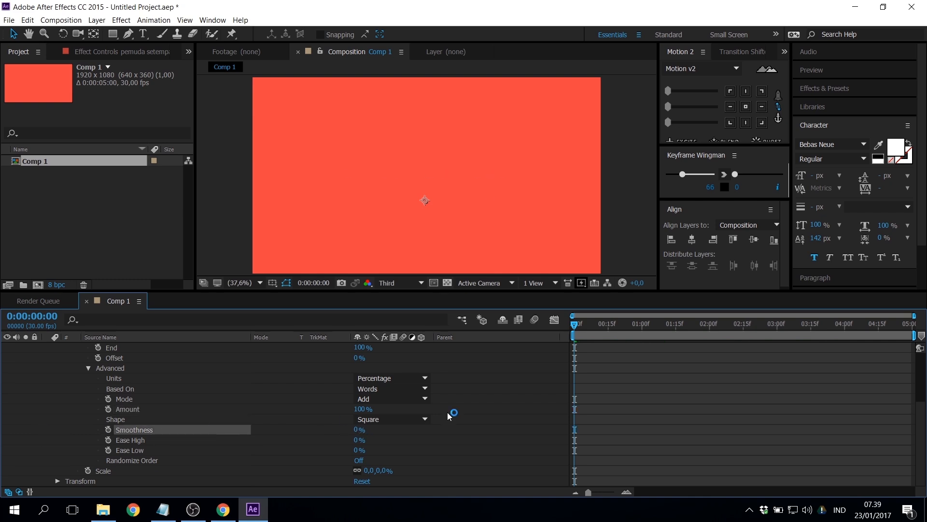
key("space")
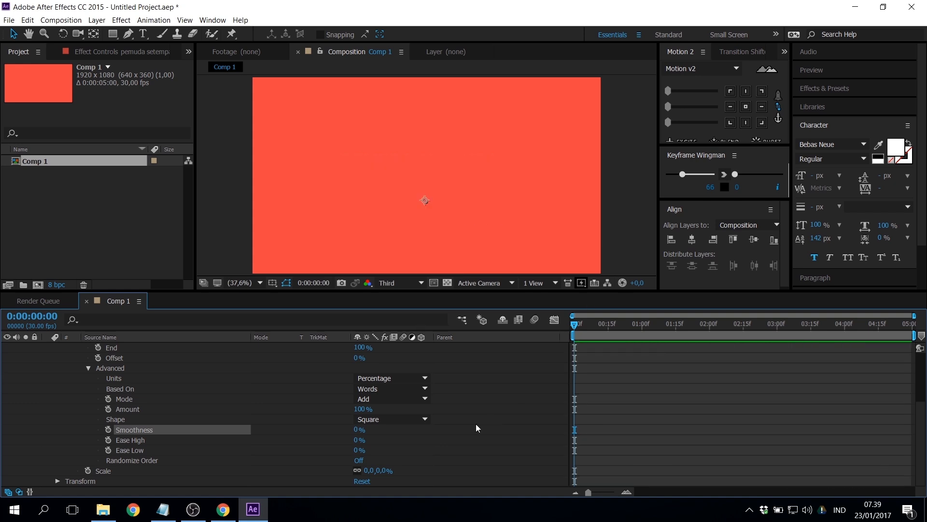
left_click_drag(609, 329, 610, 329)
left_click_drag(357, 432, 395, 430)
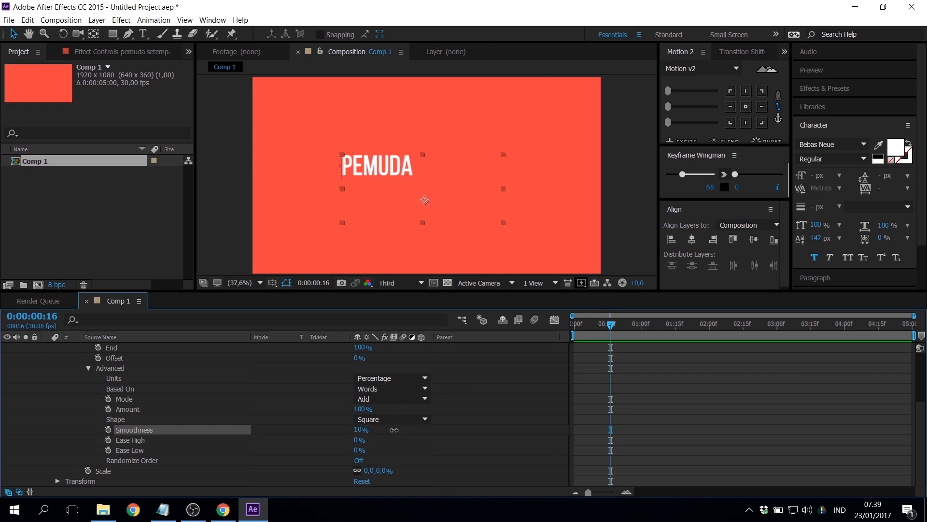
left_click_drag(616, 335, 597, 335)
key("space")
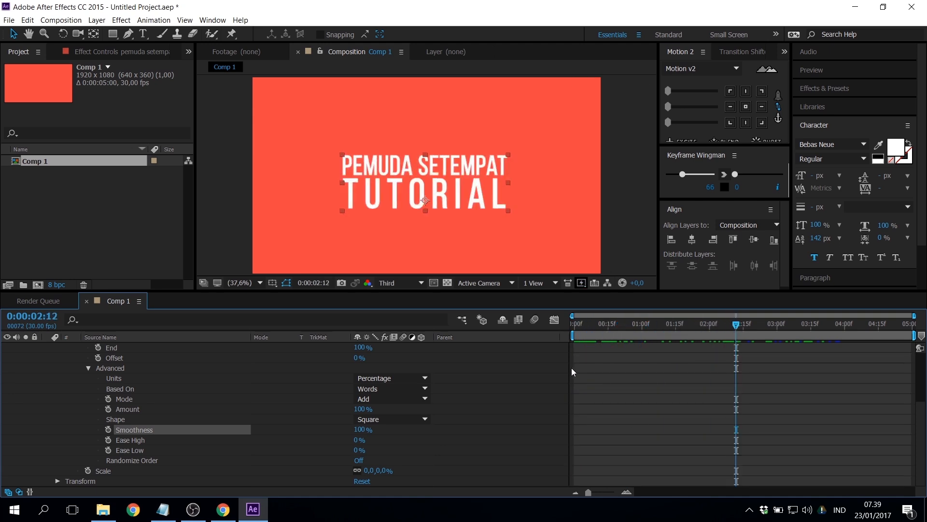
Try an Ease High of 100% on Range Selector 1 and preview the animation.
left_click(125, 443)
left_click(128, 451, "shift")
left_click(261, 435)
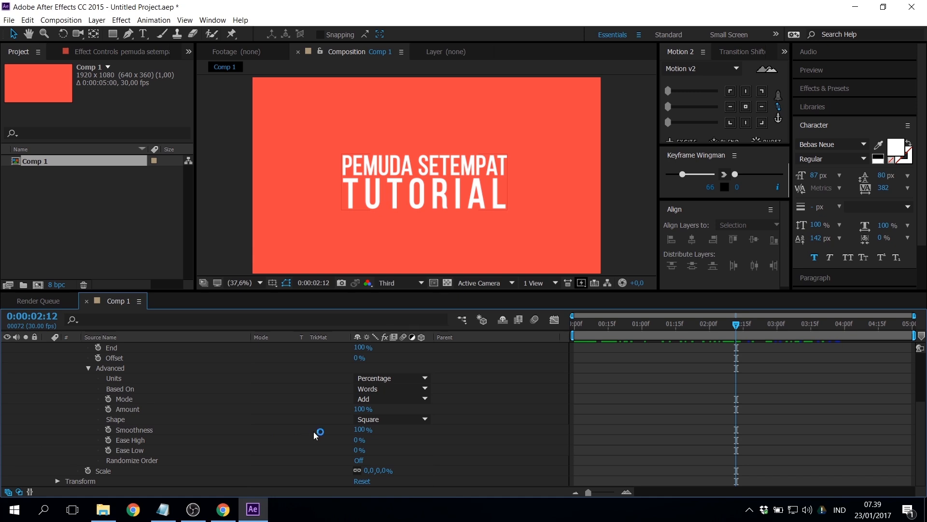
left_click_drag(356, 444, 620, 442)
key("space")
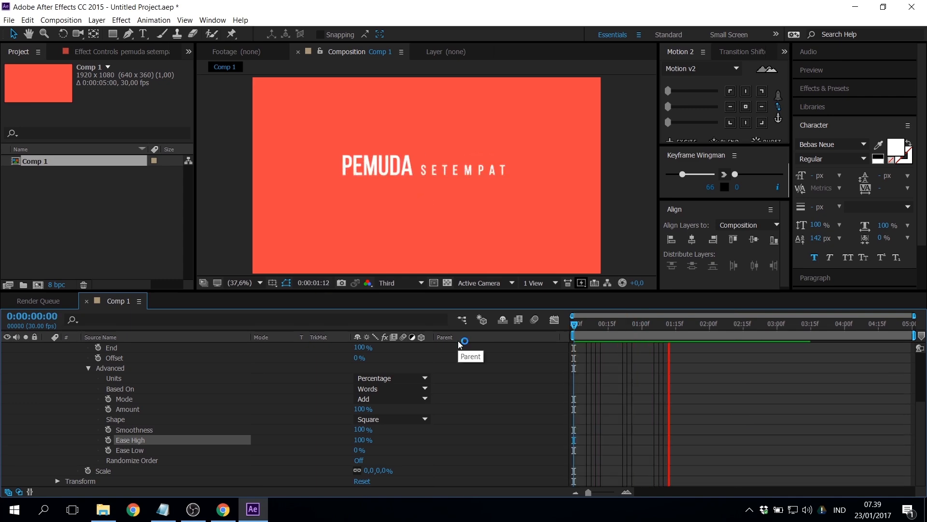
key("space")
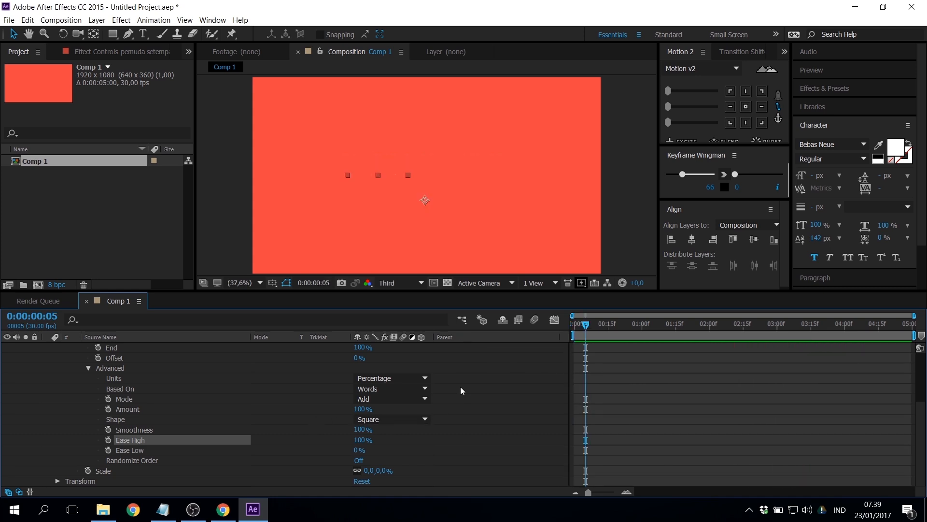
Set Range Selector 1's Ease High to 0% and Ease Low to 100%, and preview the animation.
left_click(358, 440)
type("0")
key("Tab")
type("100")
key("Return")
key("space")
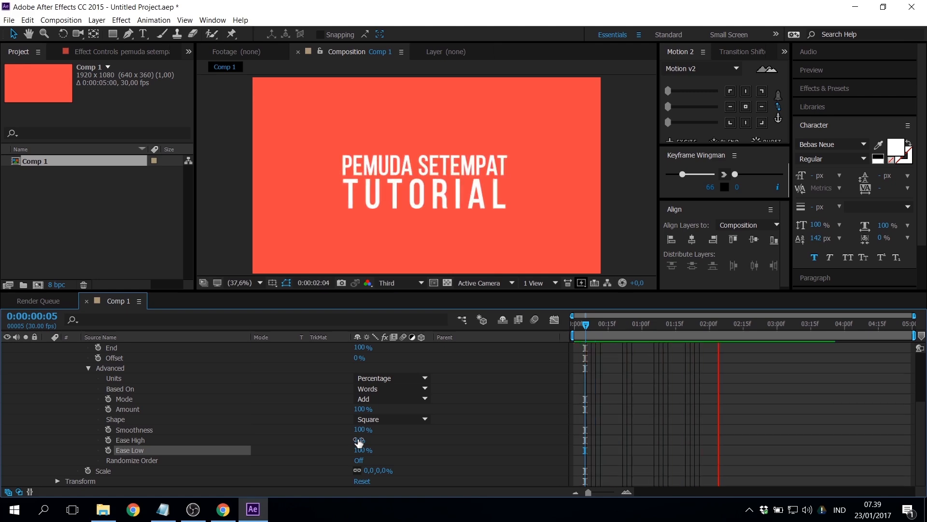
key("space")
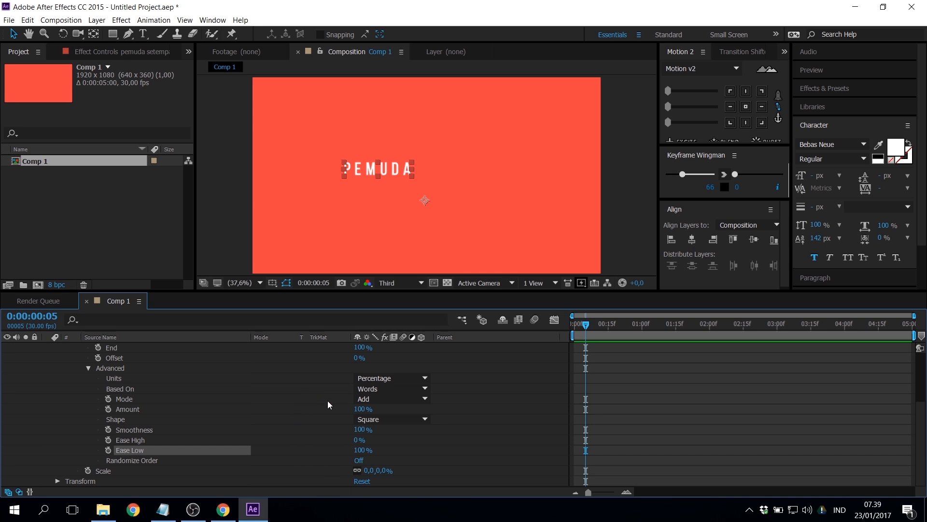
Set Units to Index in Range Selector 1's advanced options and scrub through the text animation.
scroll(451, 412, "up", 3)
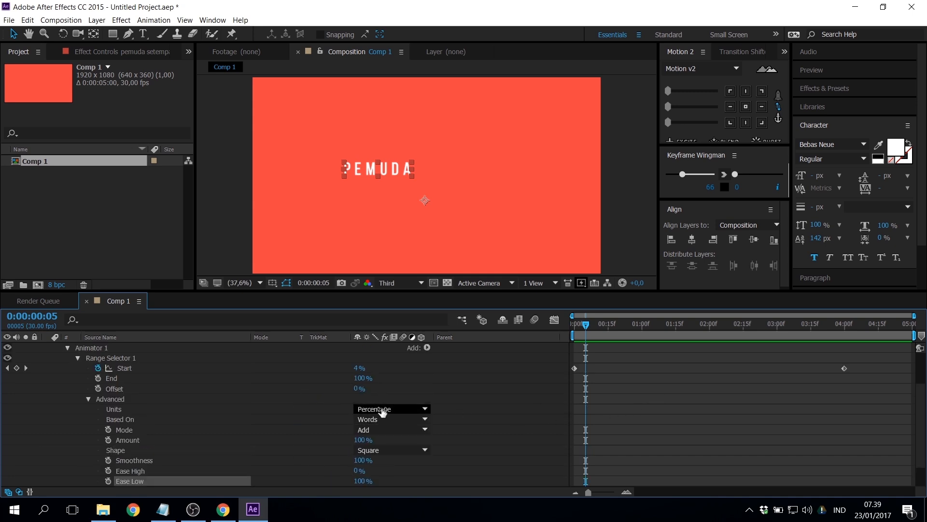
left_click_drag(611, 325, 618, 326)
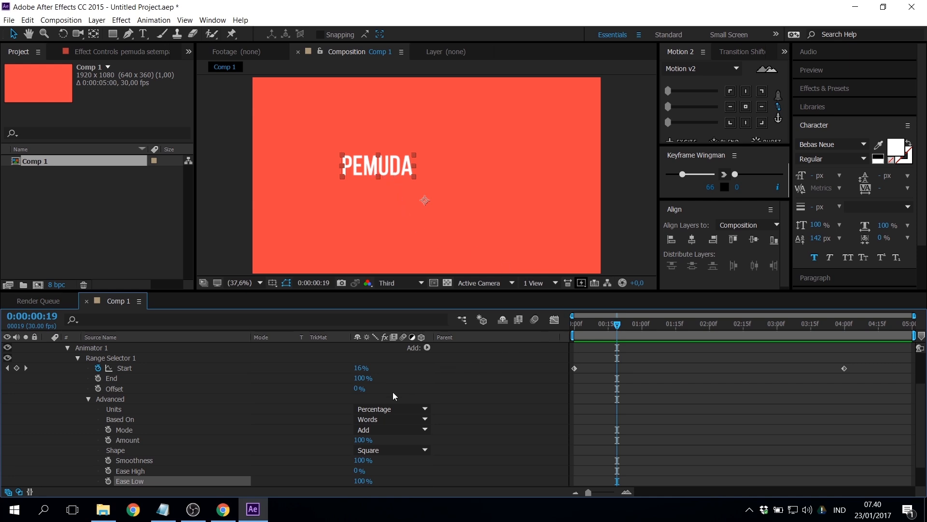
left_click(384, 409)
left_click(386, 430)
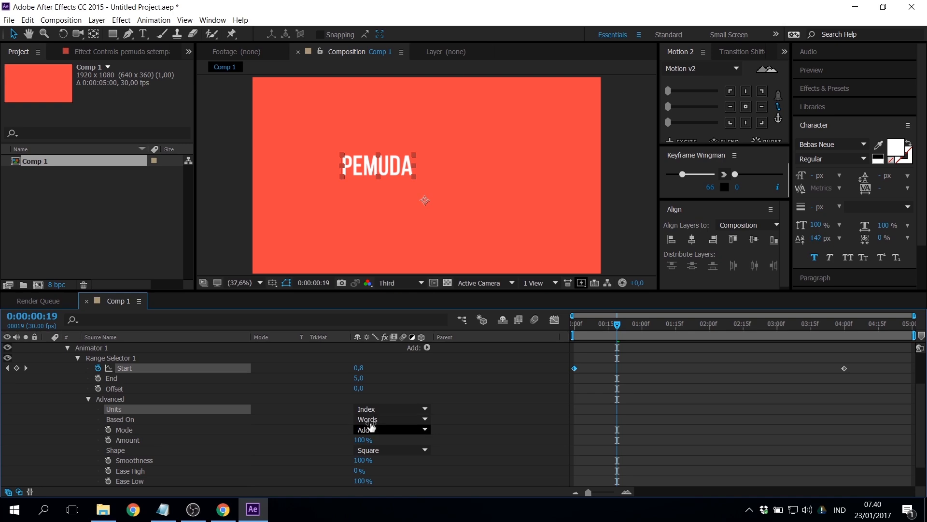
left_click_drag(619, 326, 844, 337)
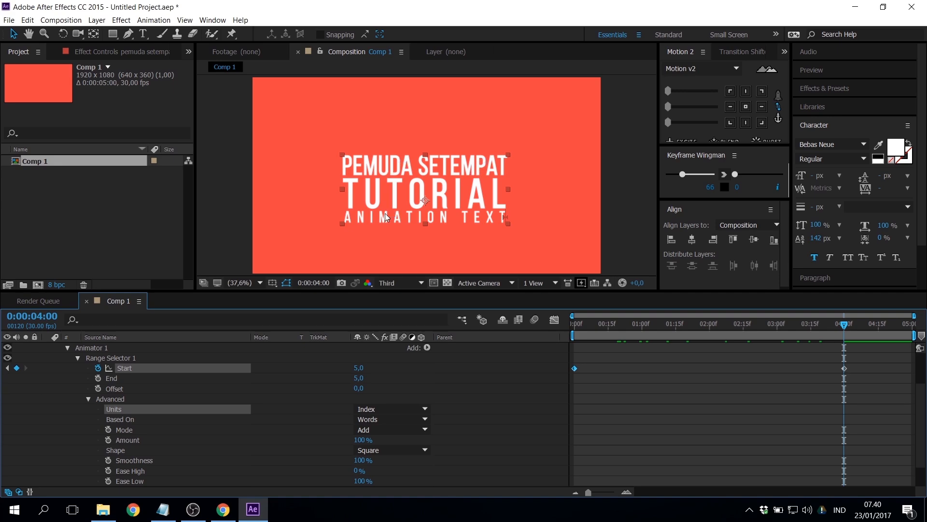
left_click_drag(688, 326, 608, 334)
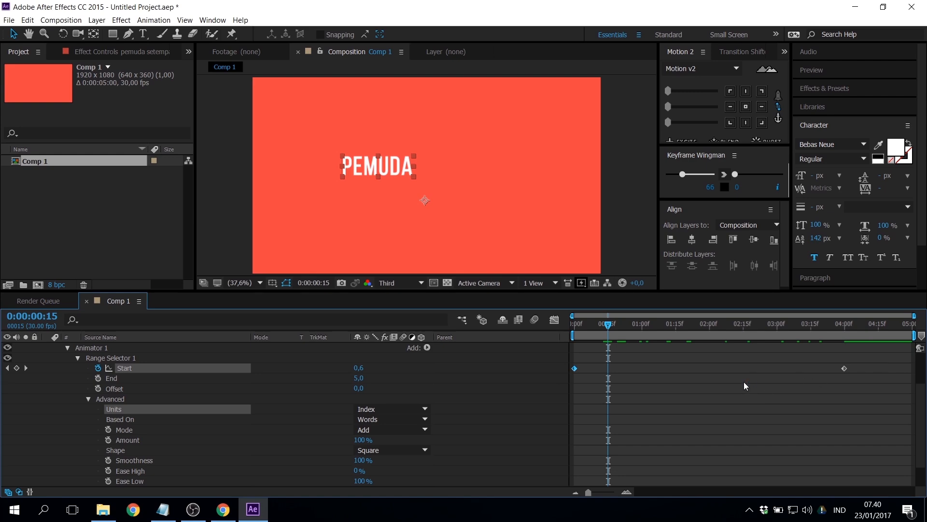
Delete both existing Start keyframes of Range Selector 1.
left_click_drag(879, 358, 833, 387)
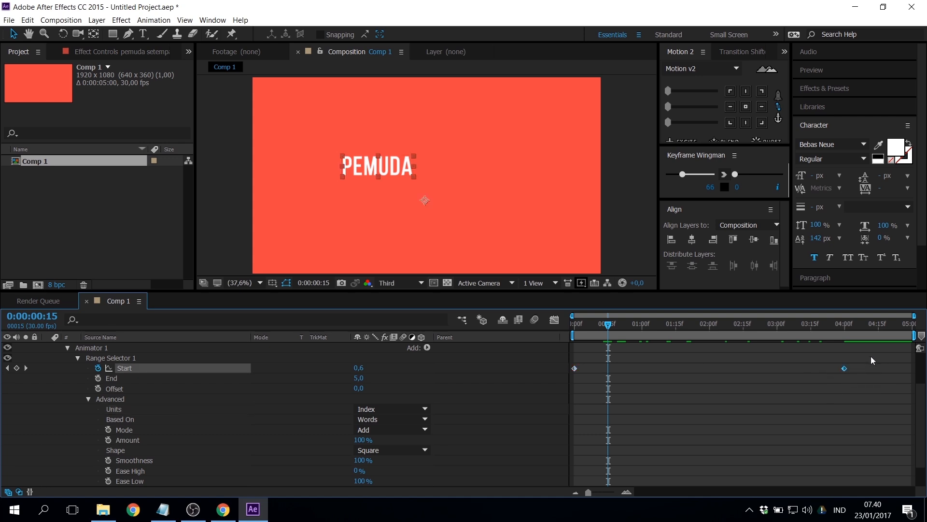
left_click_drag(874, 355, 575, 390)
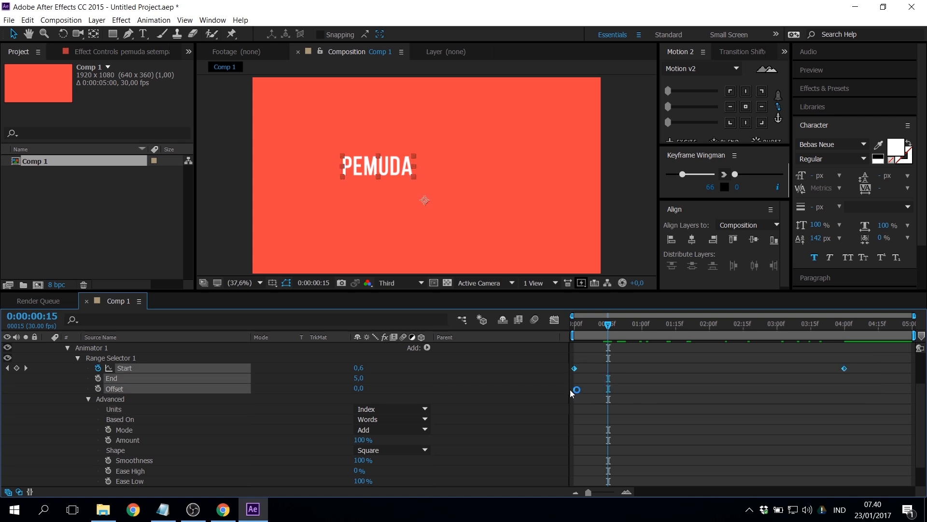
key("Delete")
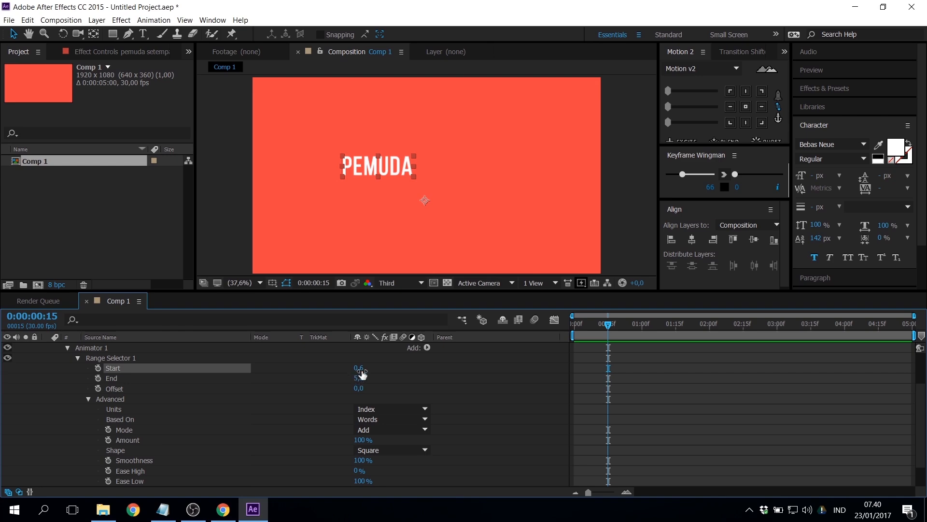
Set Range Selector 1's Start to 0 and keyframe it at 0:00:00:00.
key("Home")
left_click(358, 367)
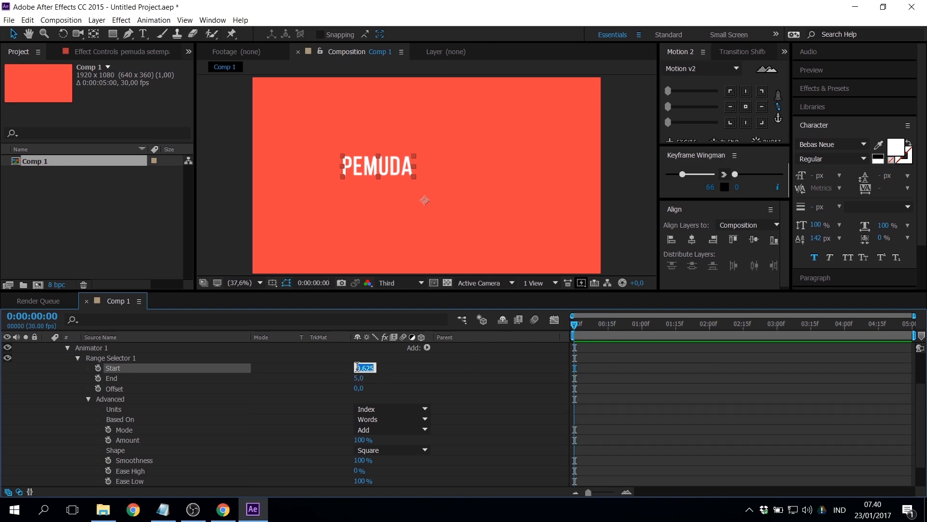
type("01")
key("Return")
left_click(99, 367)
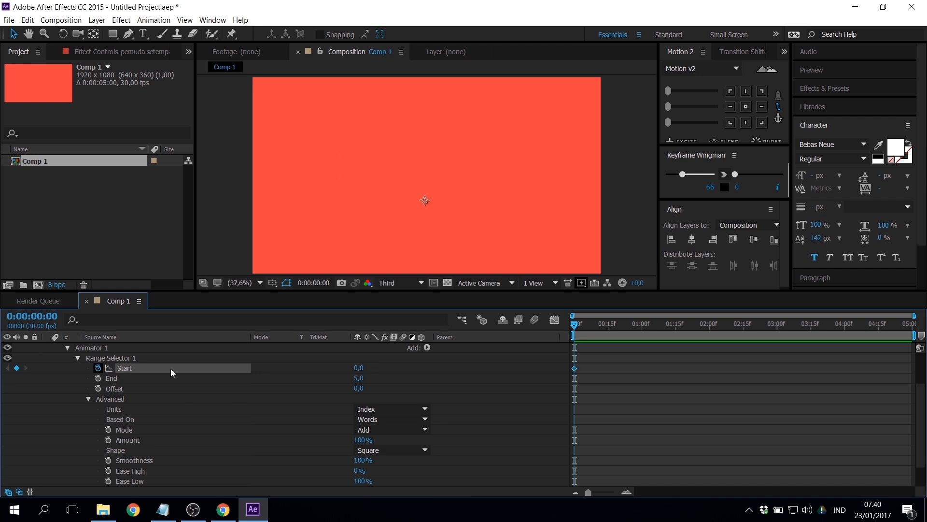
Keyframe Range Selector 1's Start at 1 at 0:00:00:15 and at 2 at 0:00:01:00.
left_click_drag(595, 334, 608, 341)
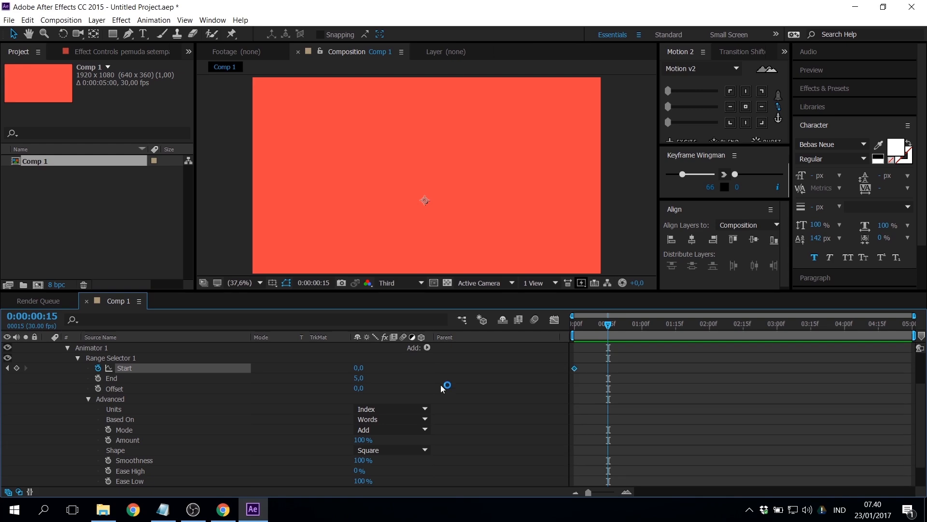
left_click(363, 369)
type("1")
key("Return")
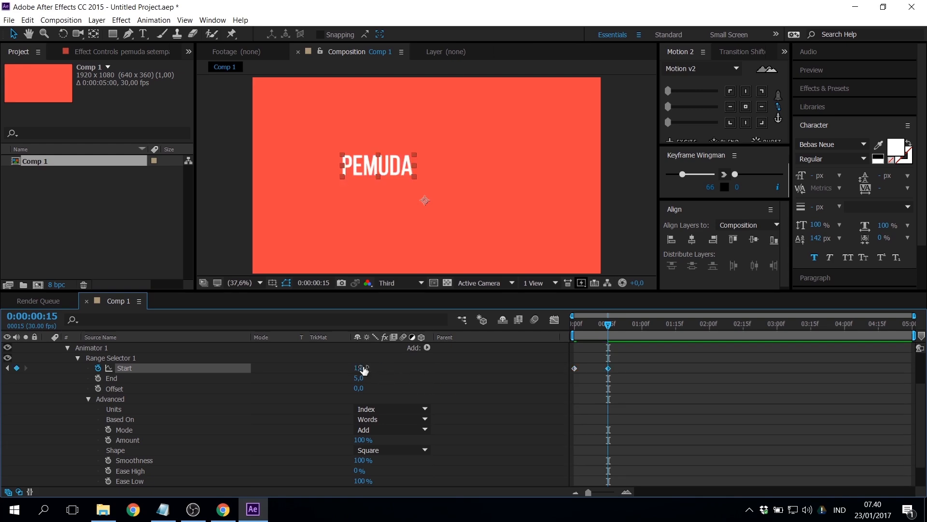
left_click_drag(637, 330, 642, 330)
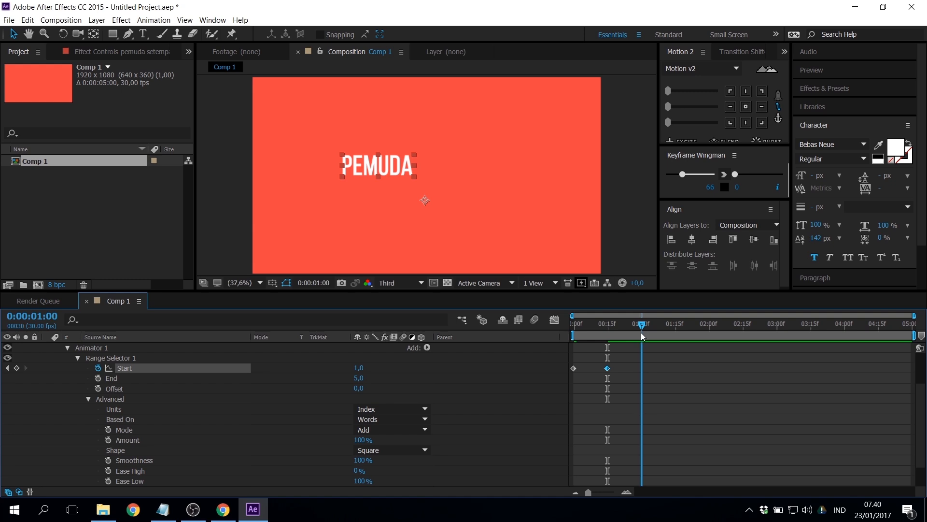
left_click(363, 370)
type("2")
key("Return")
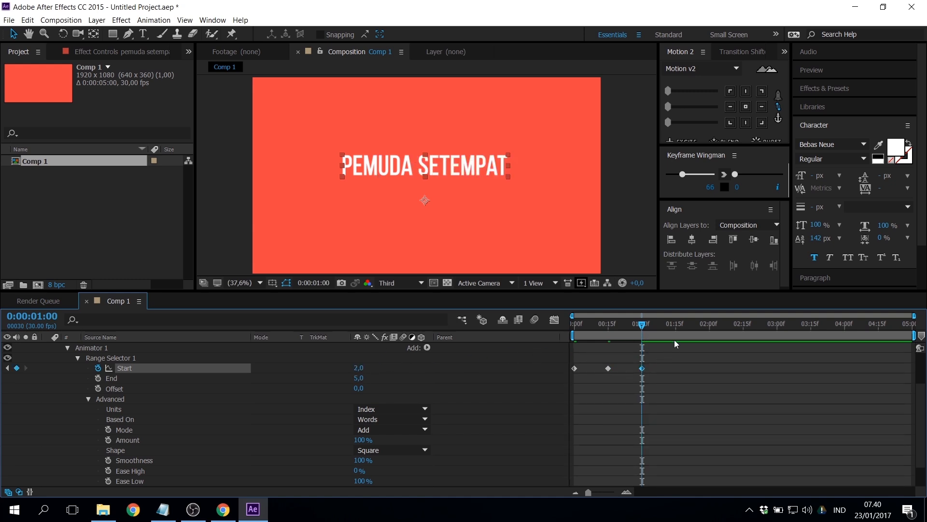
Keyframe Range Selector 1's Start at 3 at 0:00:01:15 and at 4 at 0:00:02:00.
left_click(674, 330)
left_click_drag(674, 330, 676, 331)
left_click(359, 368)
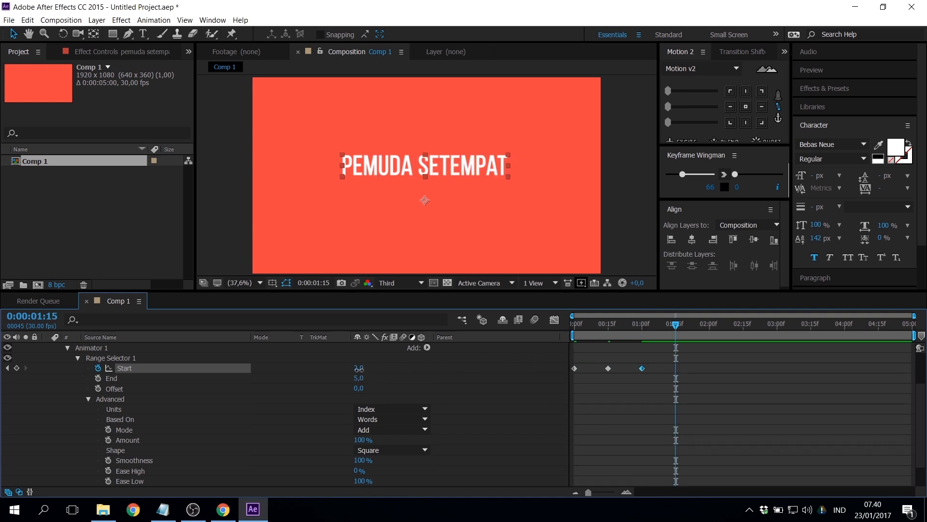
type("3")
key("Return")
left_click(709, 326)
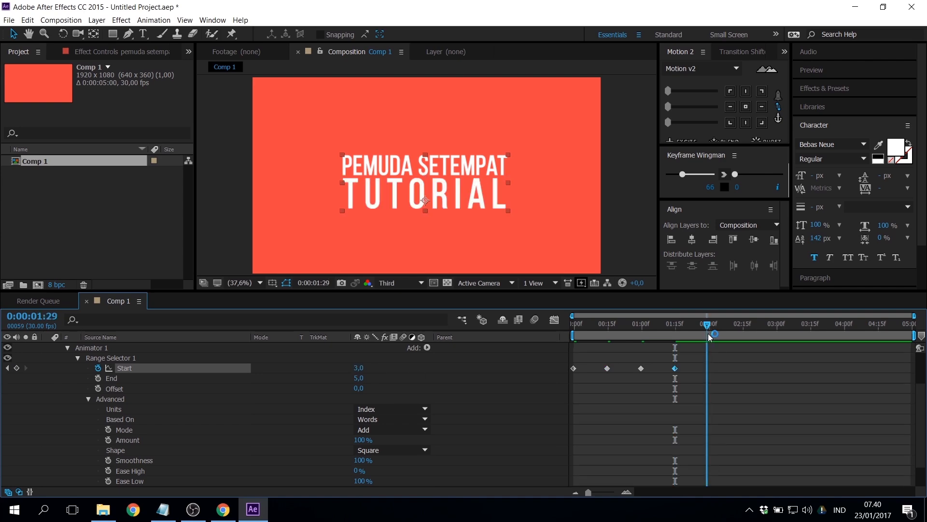
left_click(358, 370)
type("4")
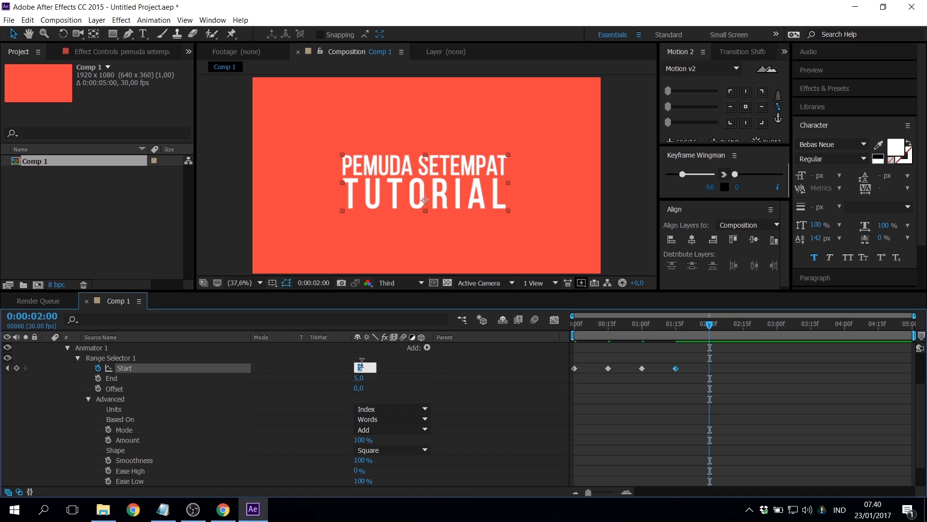
key("Return")
Keyframe Range Selector 1's Start at 5 at 0:00:02:15 and preview the word-by-word reveal.
left_click_drag(698, 324, 744, 340)
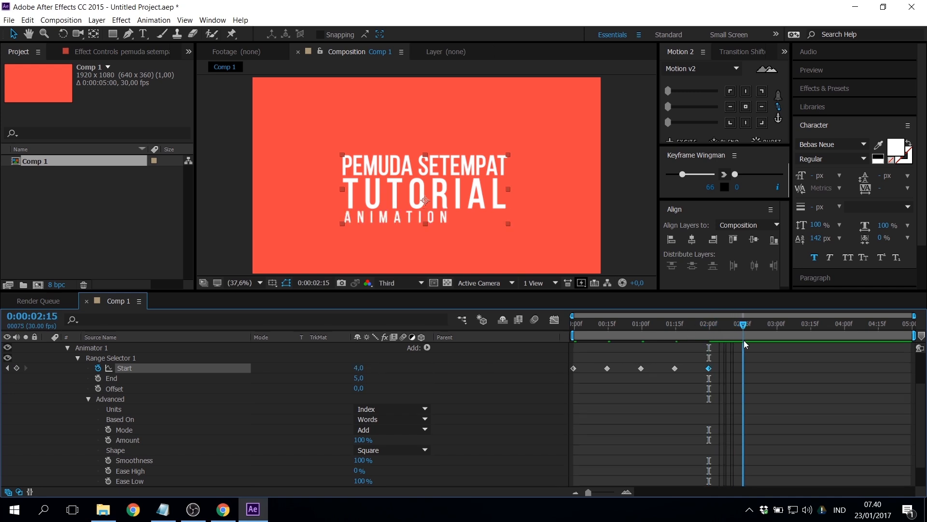
left_click(358, 369)
type("5")
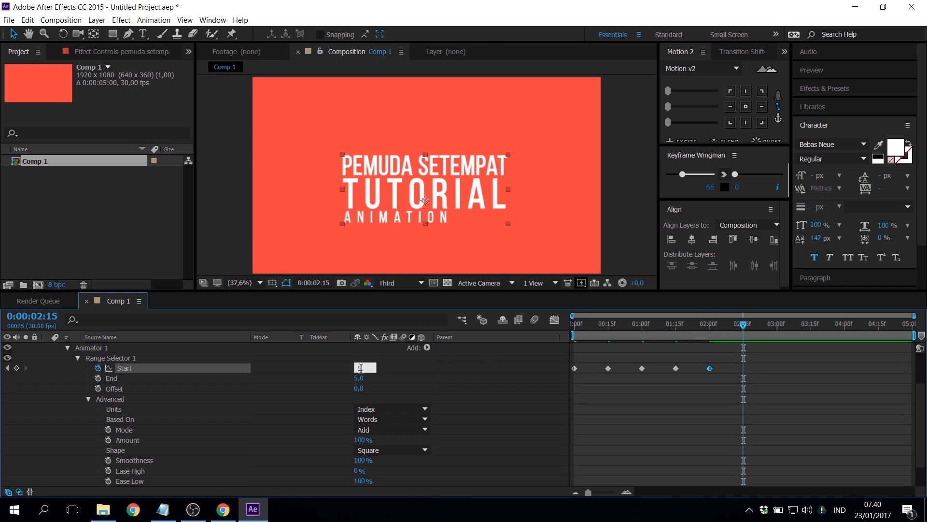
key("Return")
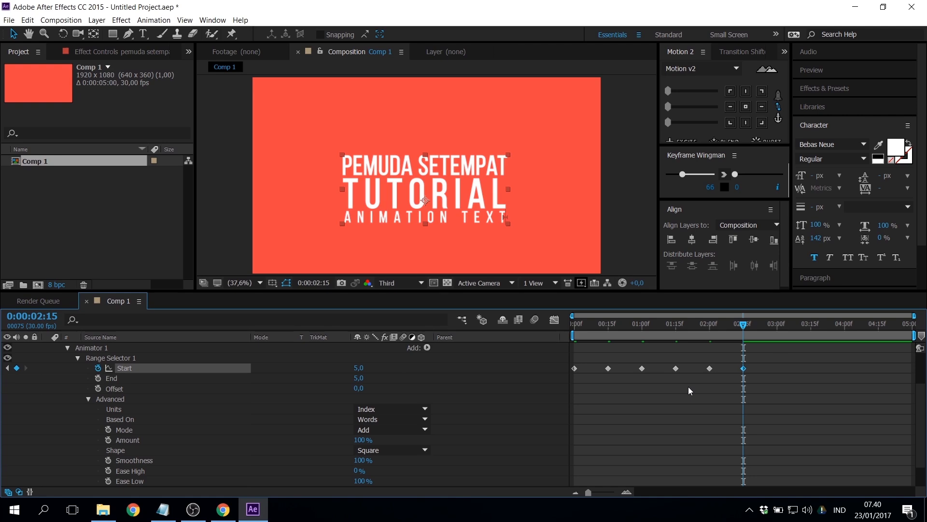
key("space")
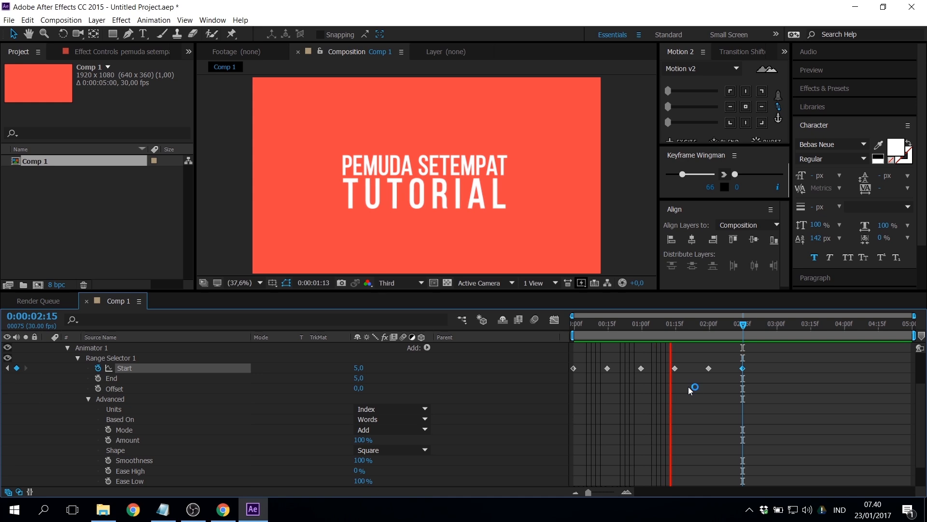
left_click(607, 326)
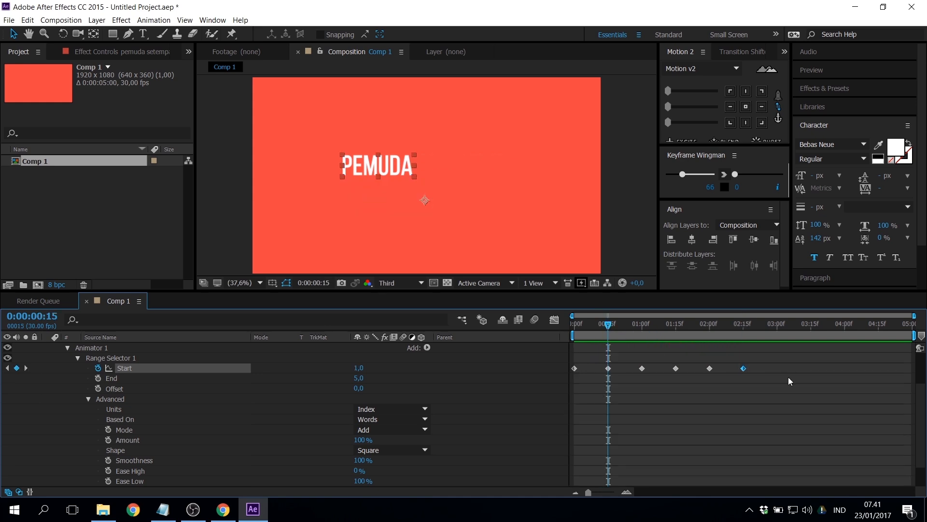
Try shifting all Start keyframes except the first one earlier, preview the timing, and undo the shift.
left_click_drag(764, 346, 607, 399)
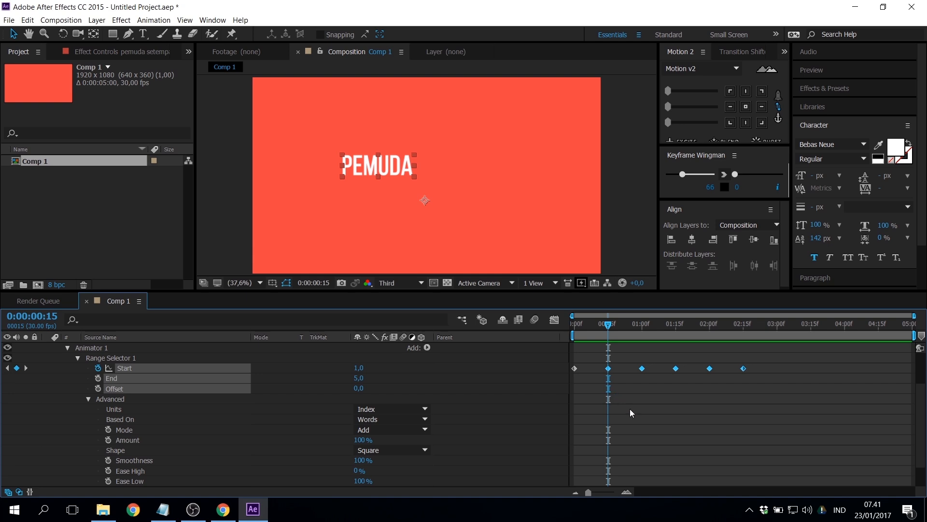
left_click_drag(784, 355, 588, 369)
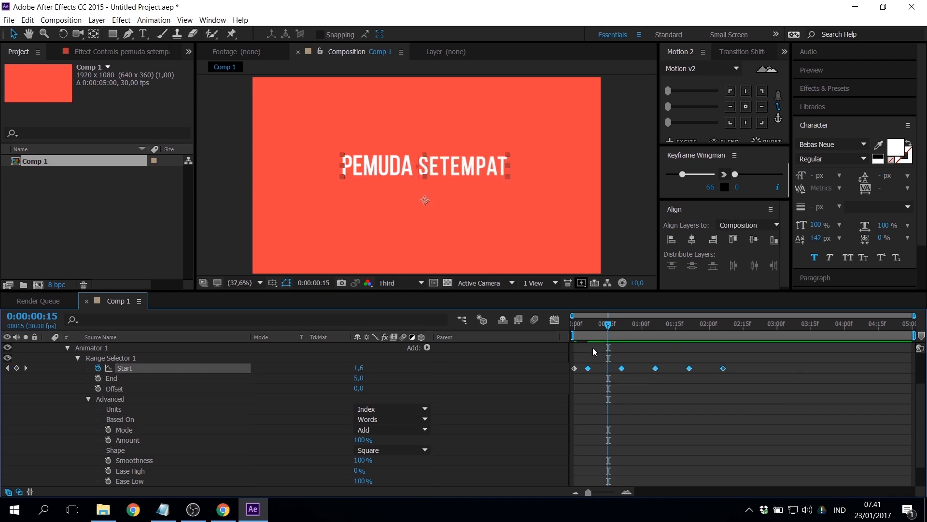
left_click_drag(592, 325, 566, 323)
key("space")
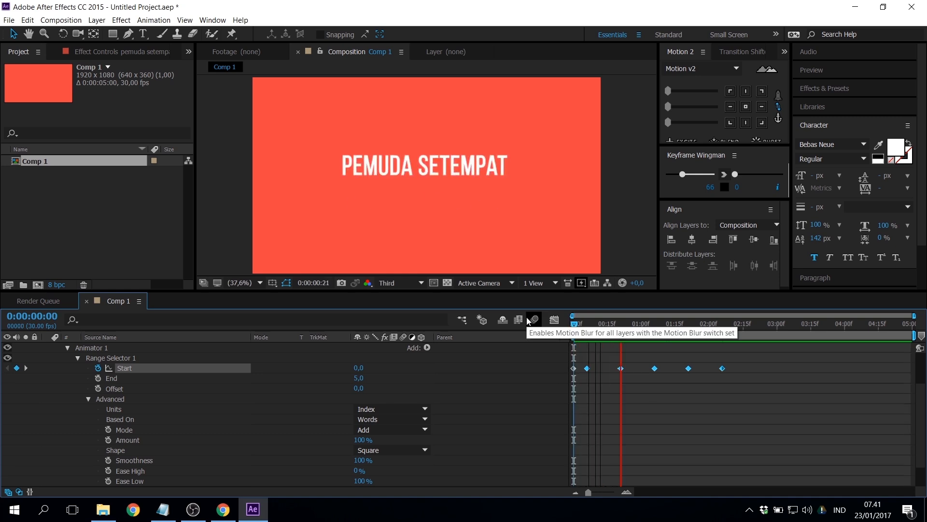
key("ctrl+z")
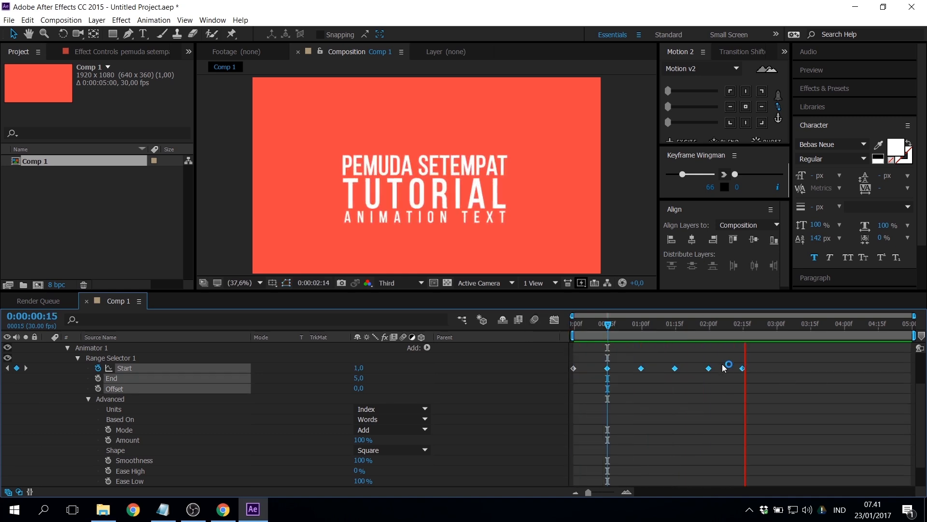
left_click(645, 356)
left_click(663, 328)
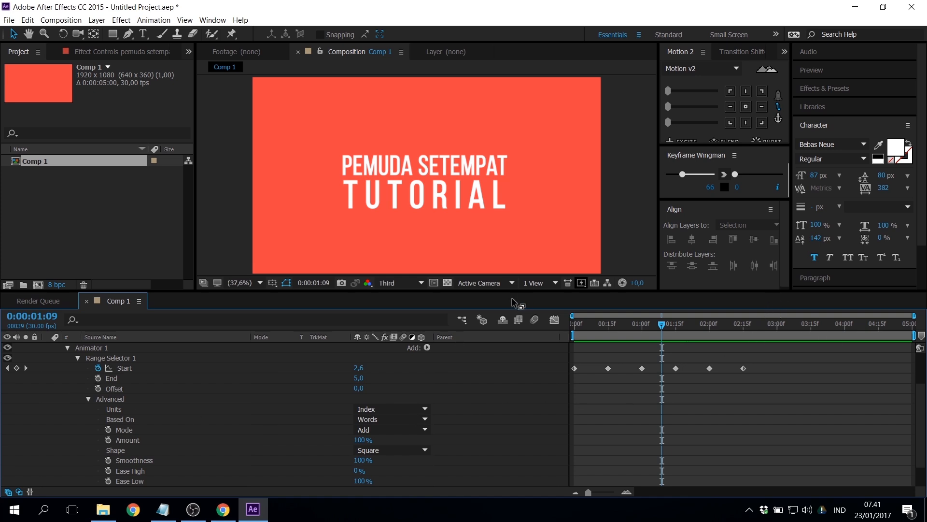
scroll(159, 422, "down", 1)
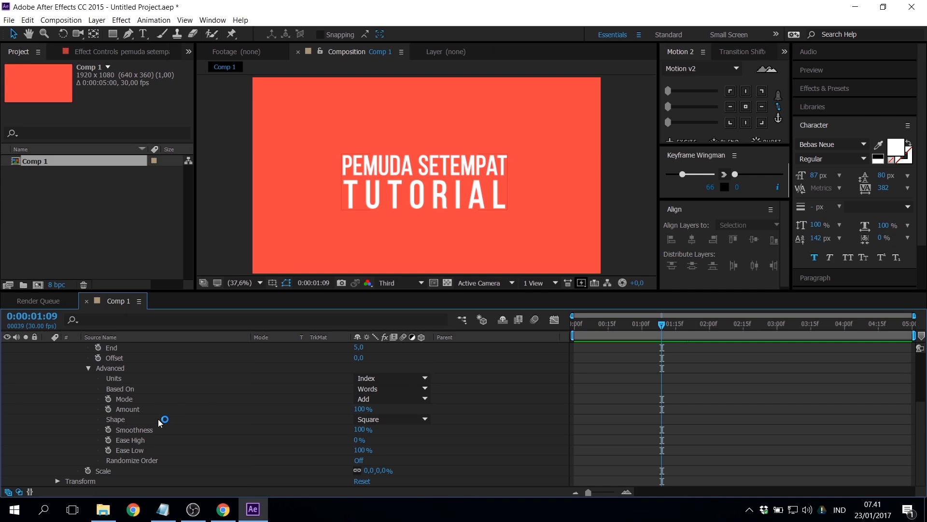
left_click(103, 473)
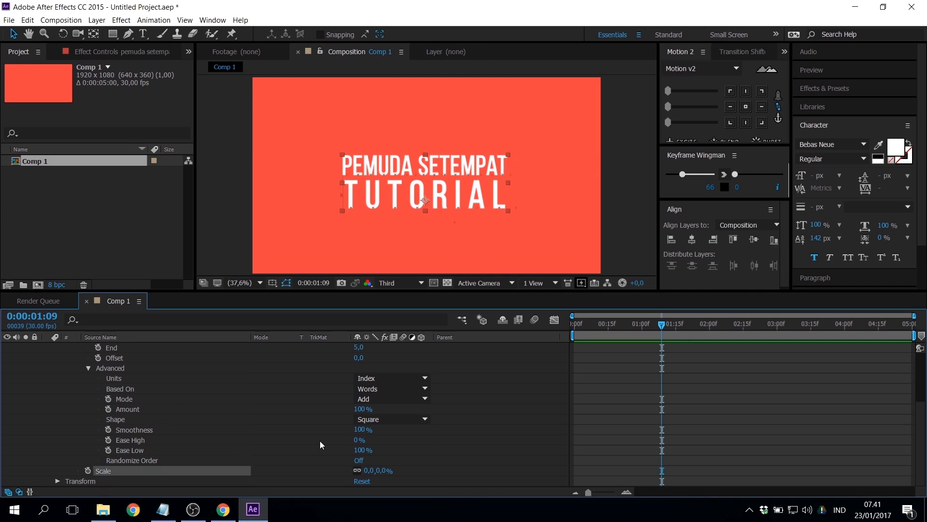
scroll(463, 425, "up", 1)
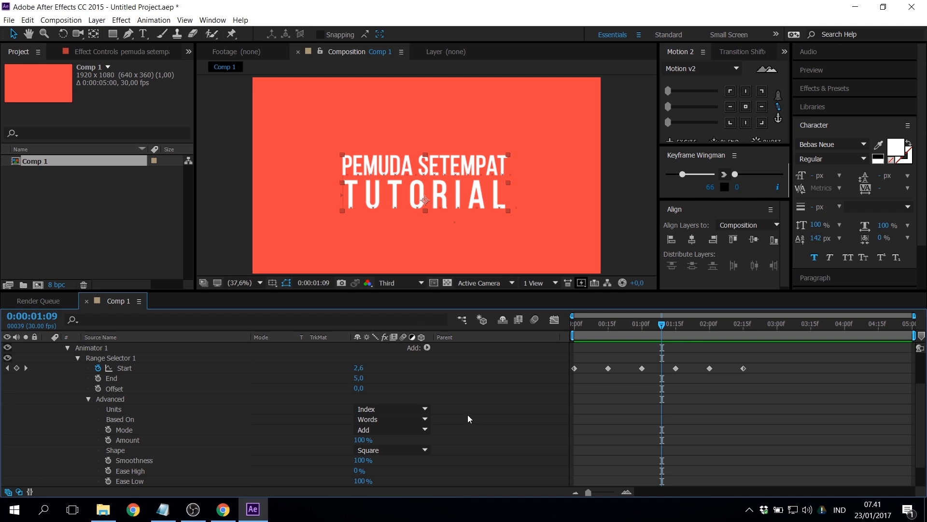
left_click(427, 348)
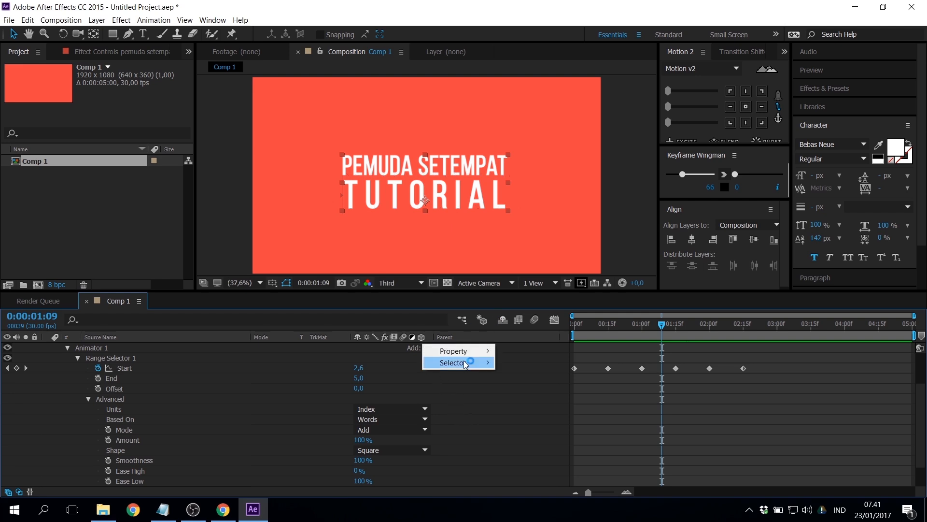
left_click(492, 421)
scroll(459, 428, "up", 2)
scroll(454, 419, "down", 2)
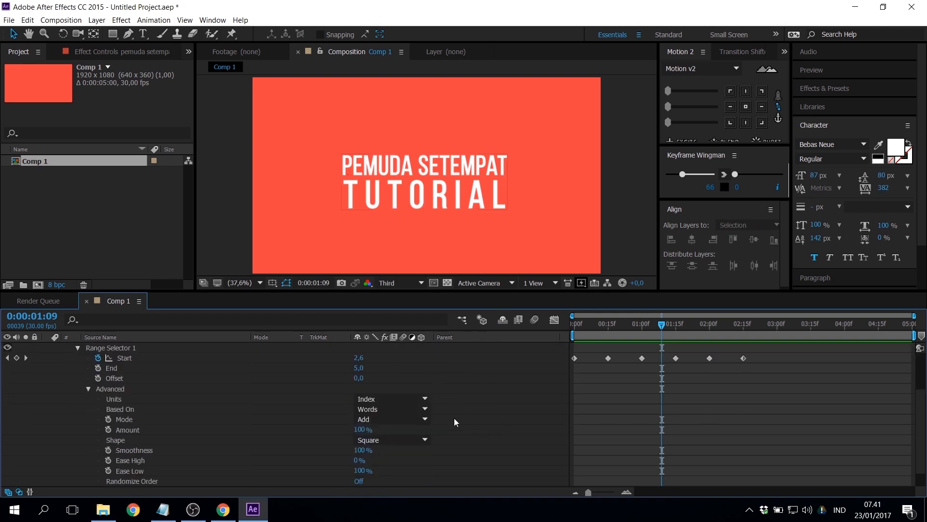
scroll(457, 416, "up", 2)
Add a Rotation property to Animator 1, set it to -90°, and preview the text animation.
mouse_move(629, 325)
left_mouse_down()
mouse_move(607, 325)
mouse_move(621, 327)
left_mouse_up()
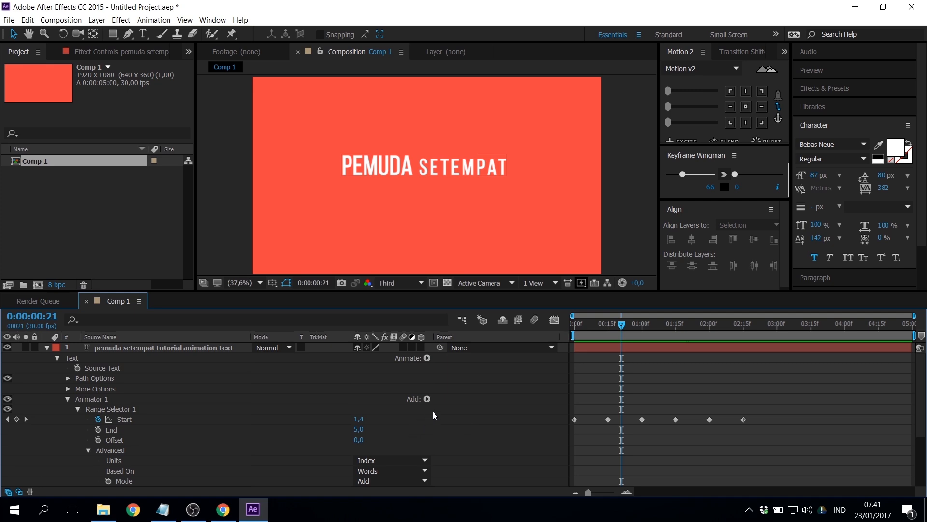
left_click(428, 399)
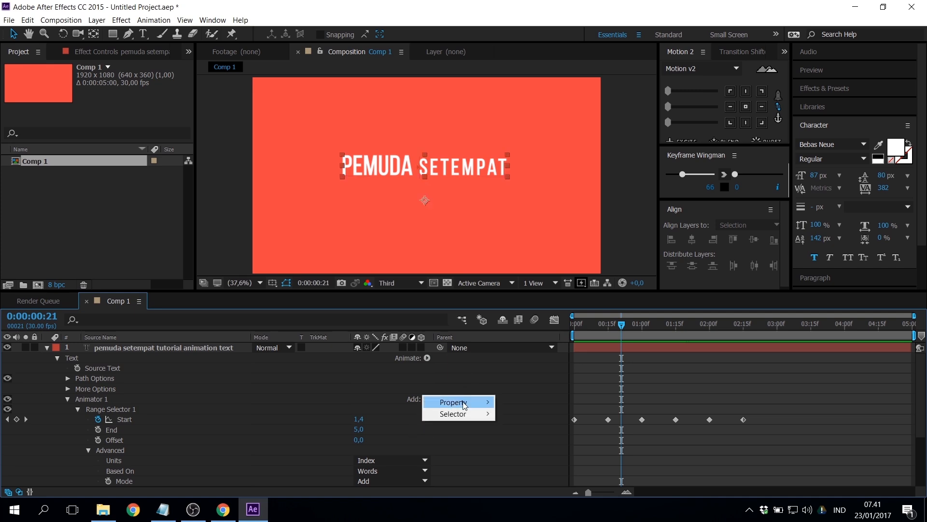
mouse_move(463, 402)
left_click(552, 260)
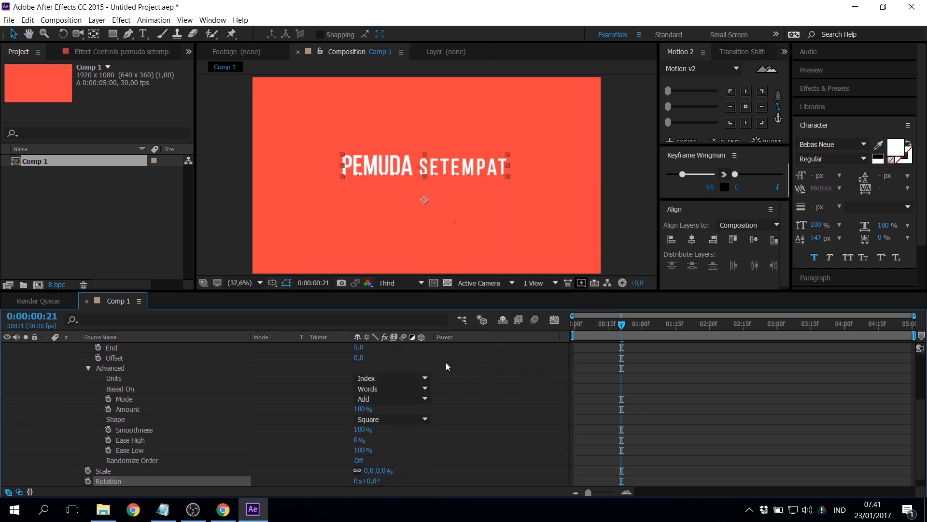
left_click(372, 470)
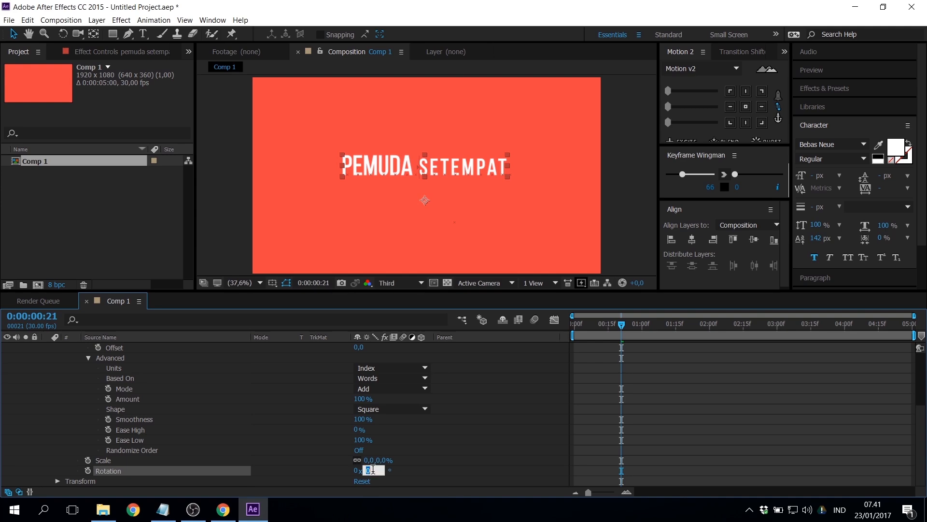
type("-90")
key("Return")
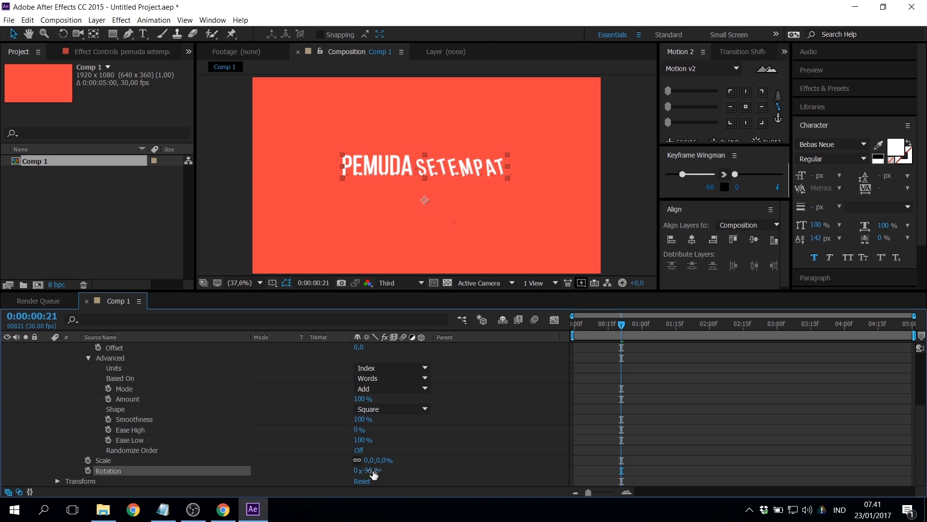
scroll(590, 392, "up", 3)
key("space")
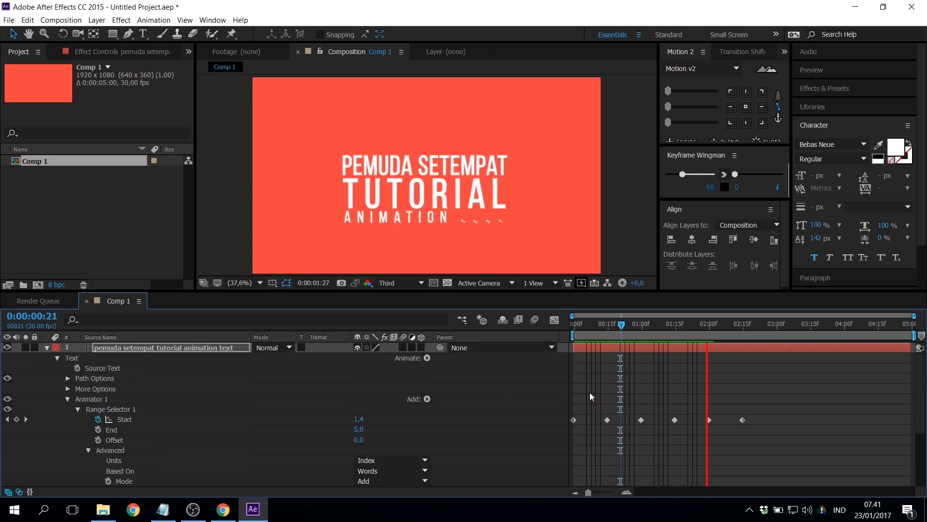
left_click_drag(615, 323, 596, 330)
key("space")
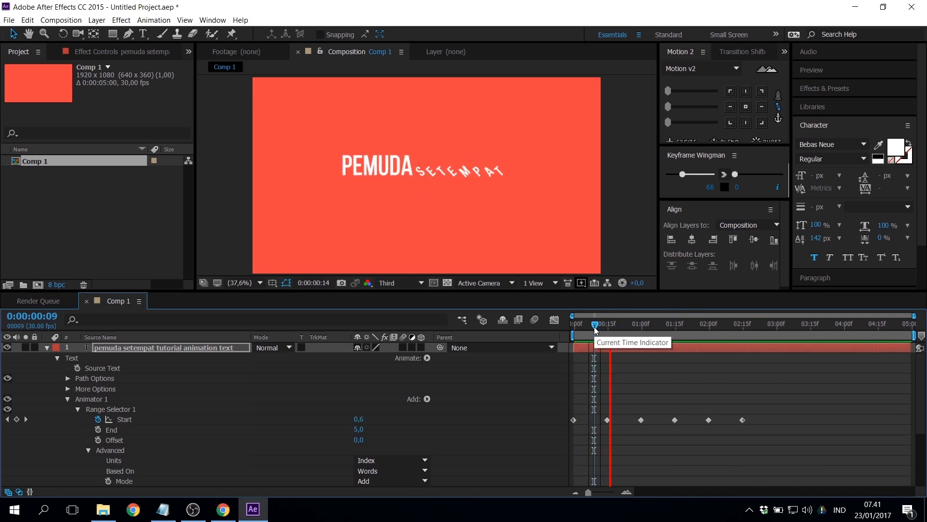
left_click(641, 333)
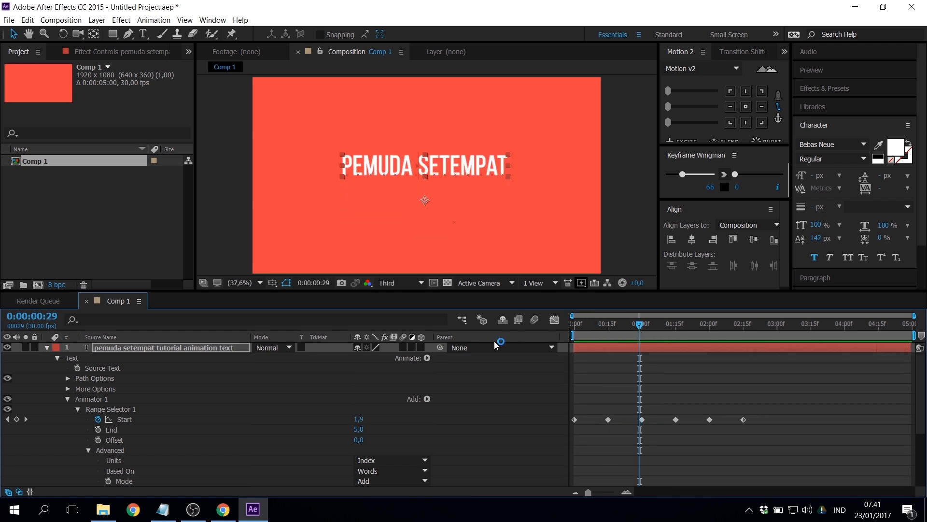
Add a Position property to Animator 1, set it to 0, 473, and preview the text animation.
left_click(427, 399)
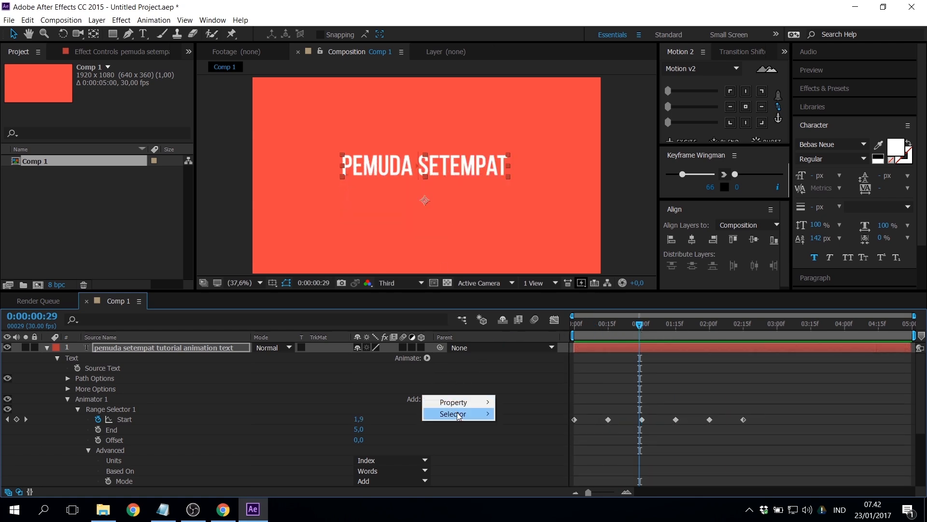
mouse_move(465, 407)
left_click(538, 229)
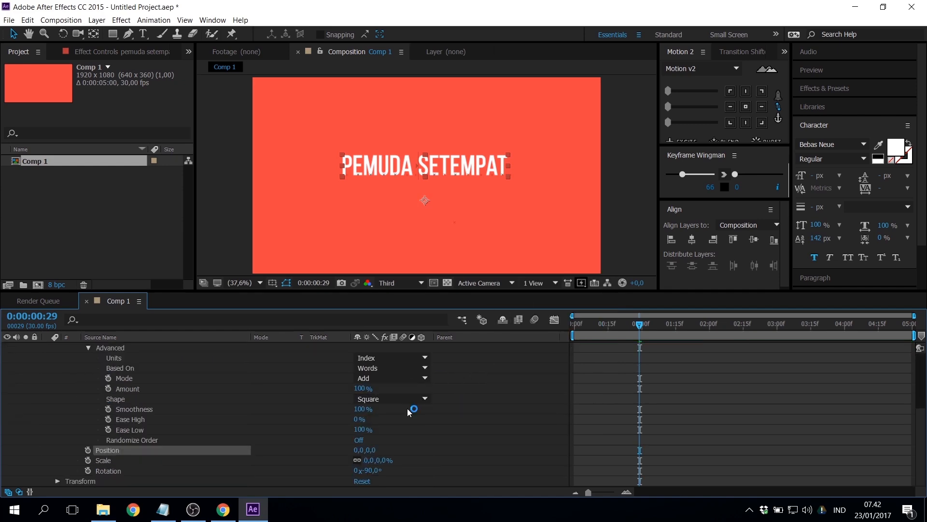
left_click_drag(369, 450, 409, 447)
left_click_drag(368, 451, 664, 445)
key("space")
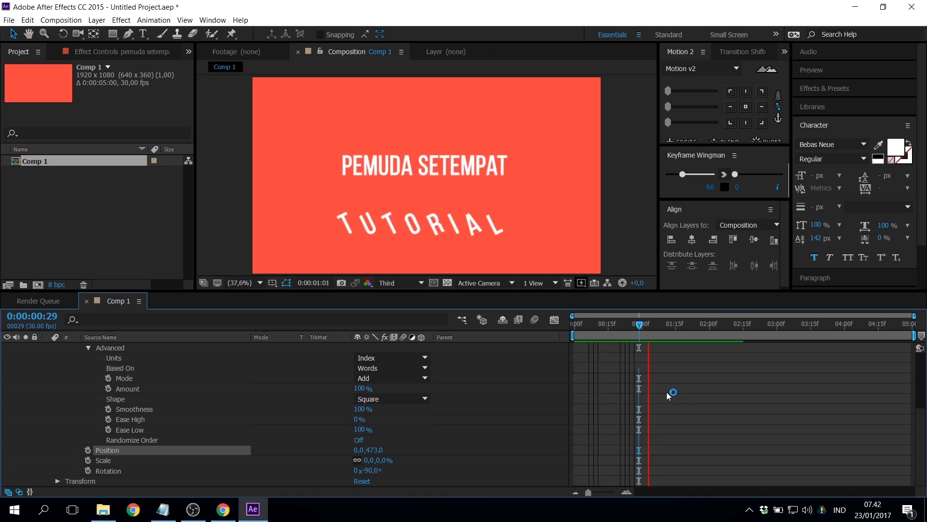
left_click(692, 324)
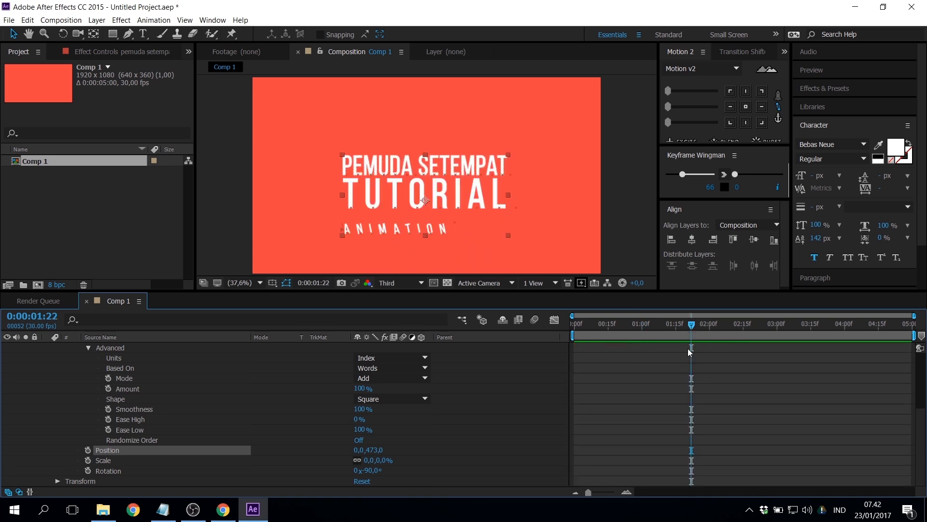
Enable motion blur for the text layer and the composition, and preview the result.
scroll(657, 415, "up", 5)
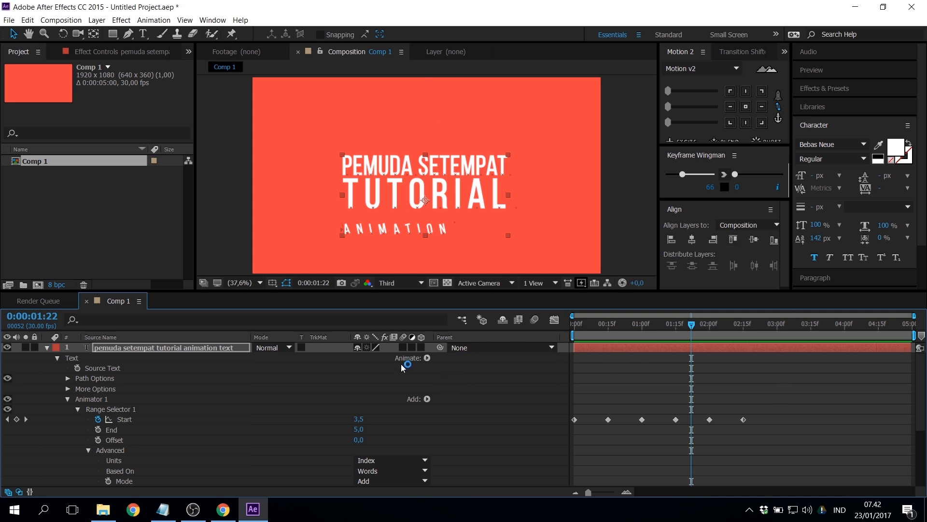
left_click(404, 346)
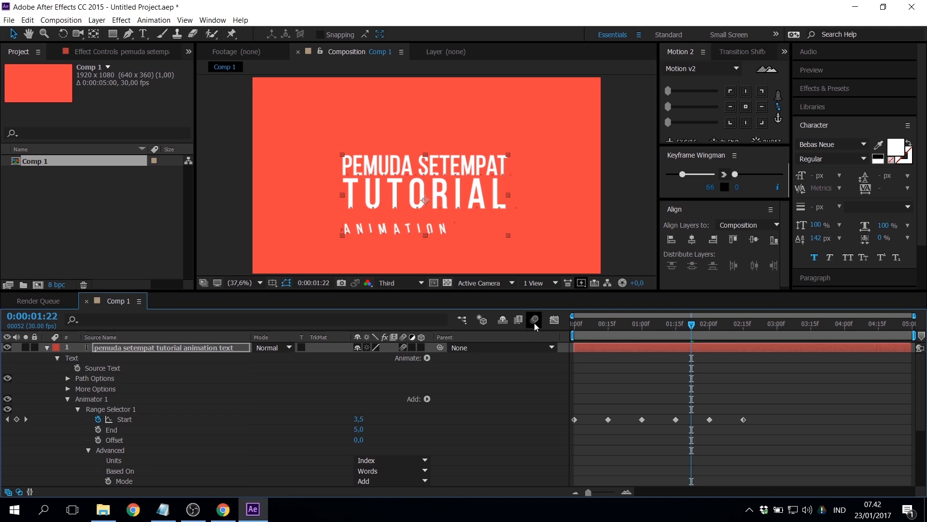
key("space")
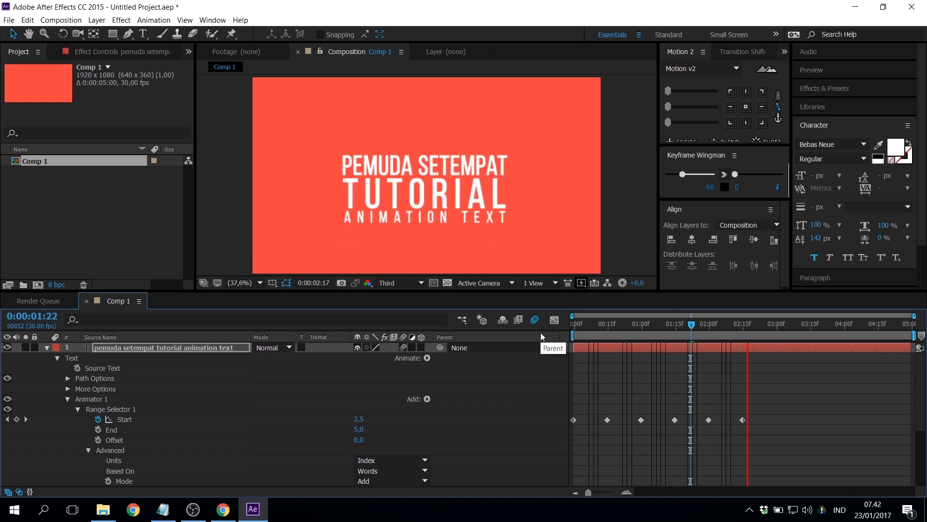
key("space")
key("space")
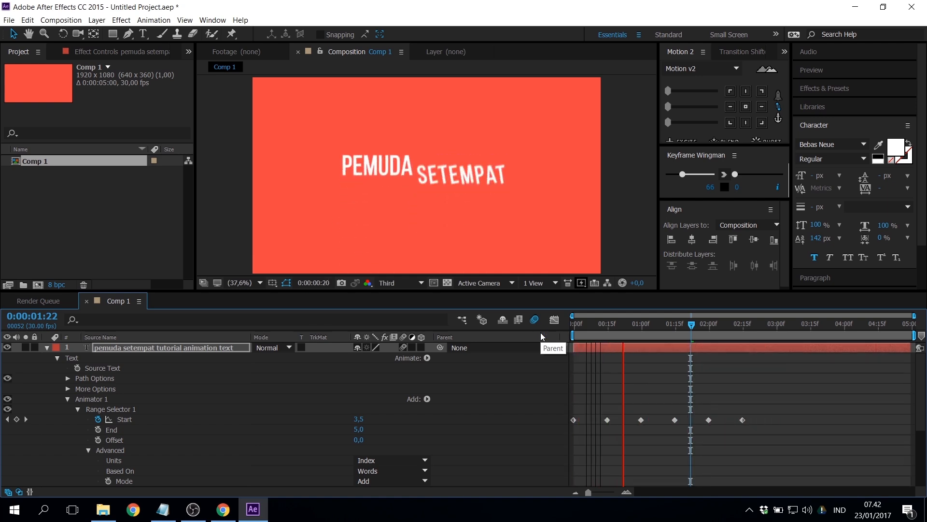
left_click(656, 325)
left_click_drag(656, 328, 642, 325)
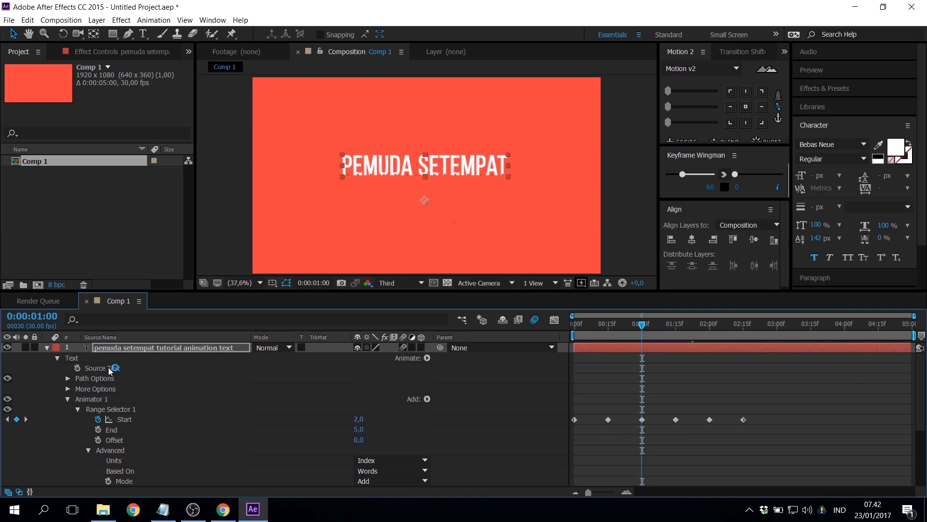
Delete the Rotation property from Animator 1 and preview the text animation.
scroll(145, 387, "down", 5)
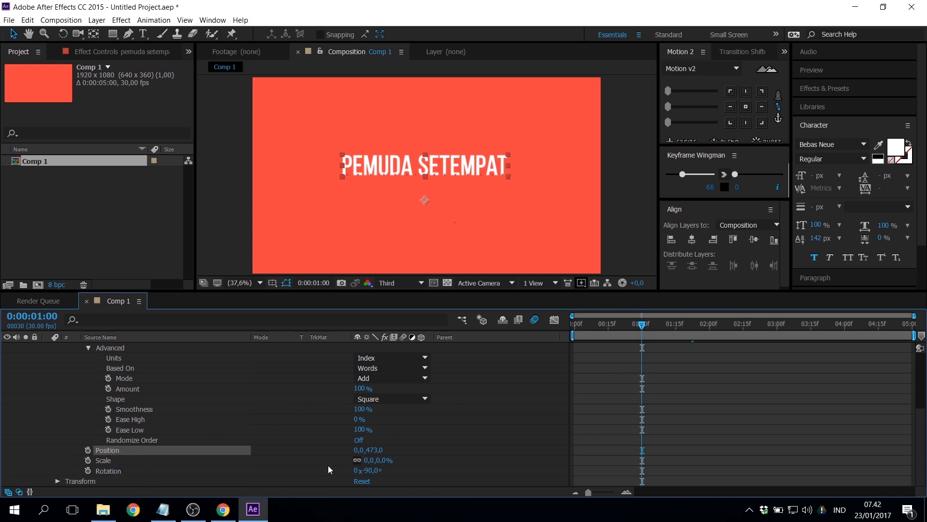
left_click(99, 461)
left_click(114, 472)
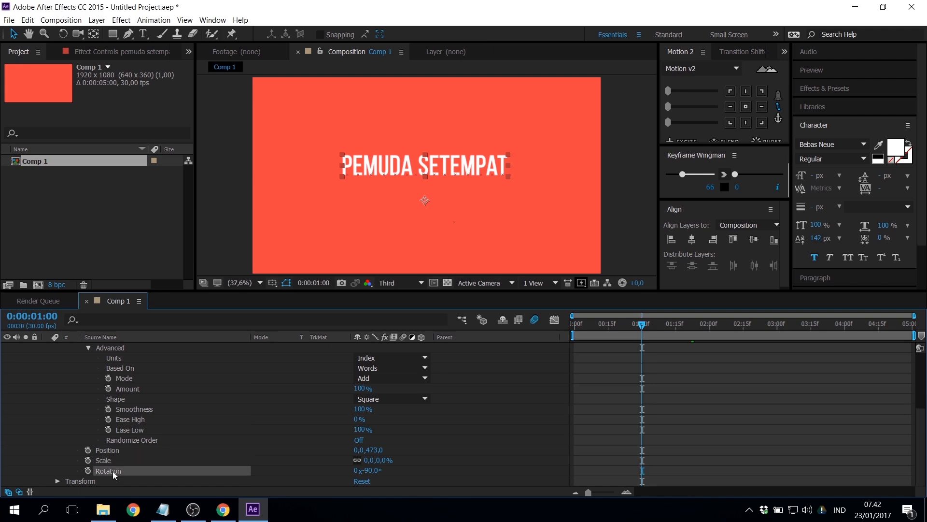
key("Delete")
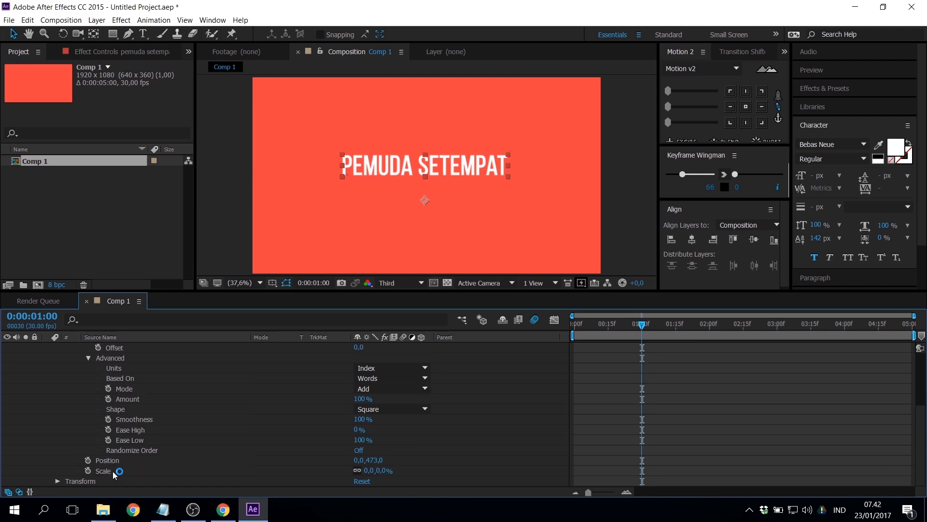
key("space")
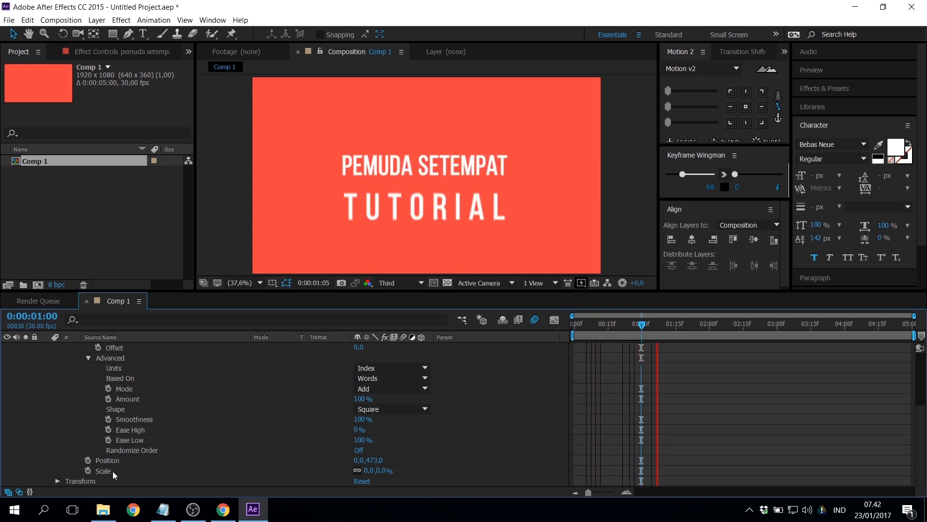
left_click(604, 325)
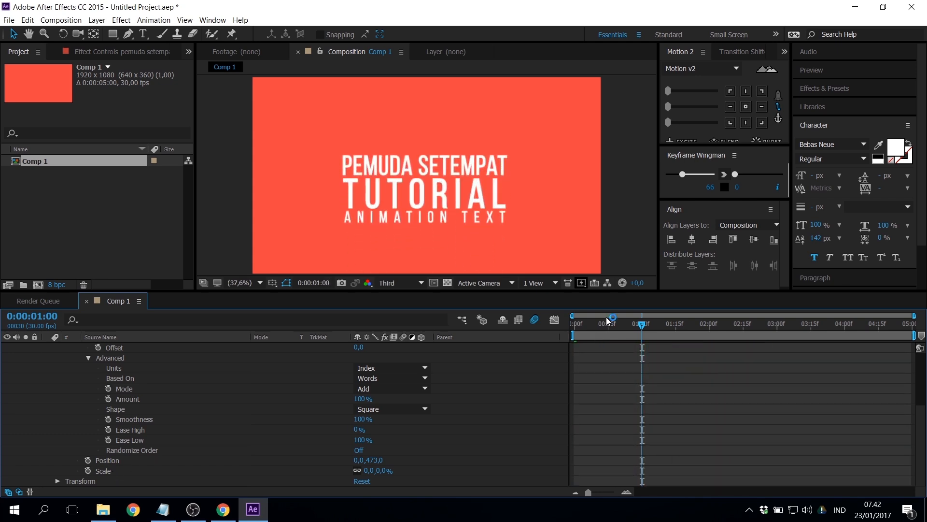
Delete the Scale property from Animator 1 and preview the word-by-word reveal with Position only.
left_click(107, 471)
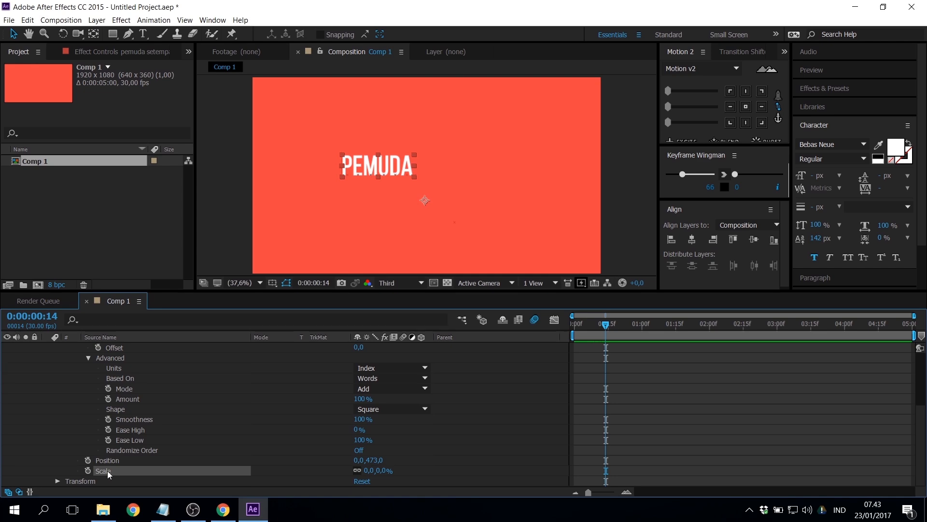
key("Delete")
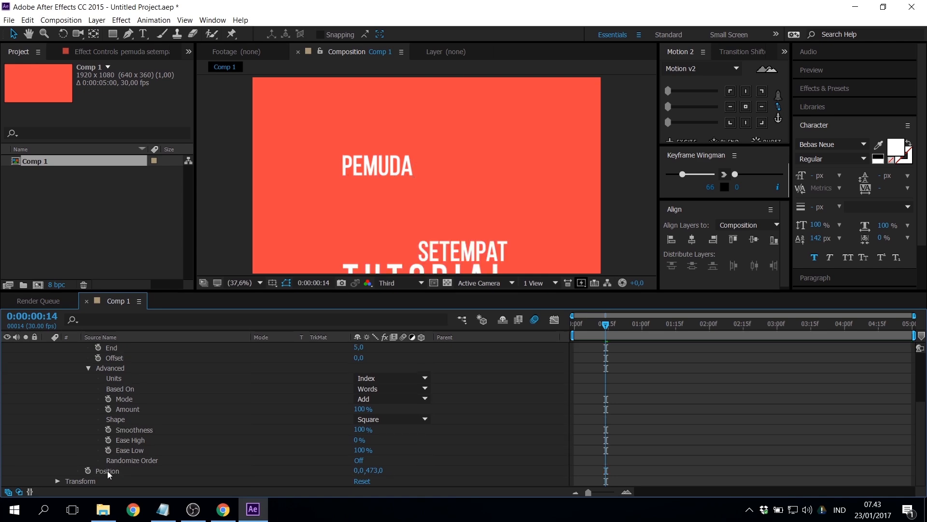
key("space")
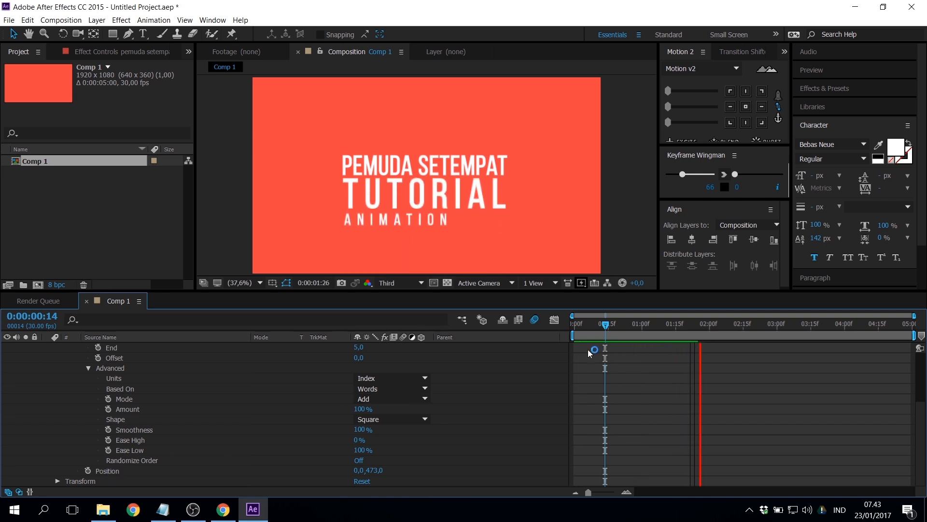
left_click(610, 324)
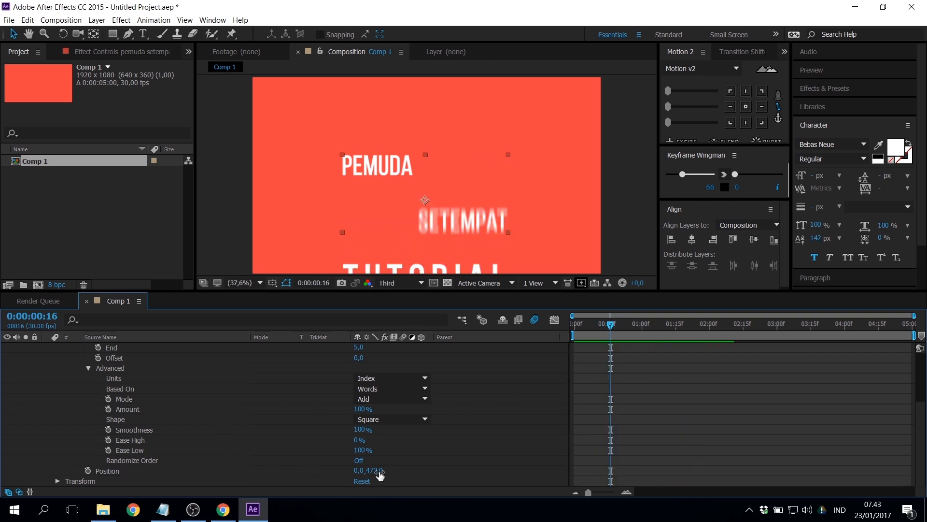
Increase Animator 1's vertical Position offset until the words start below the frame, and preview the animation from the beginning.
left_click_drag(376, 471, 608, 329)
key("Home")
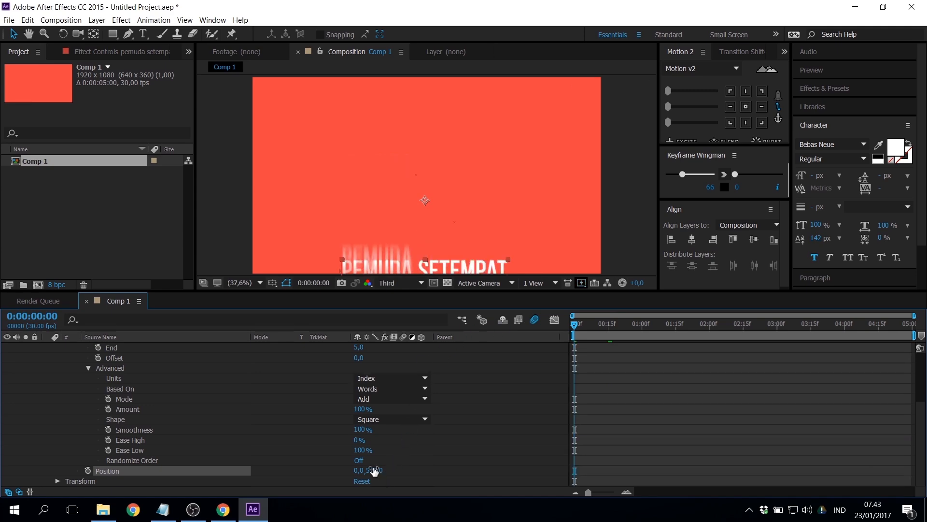
left_click_drag(374, 471, 531, 453)
scroll(613, 401, "up", 3)
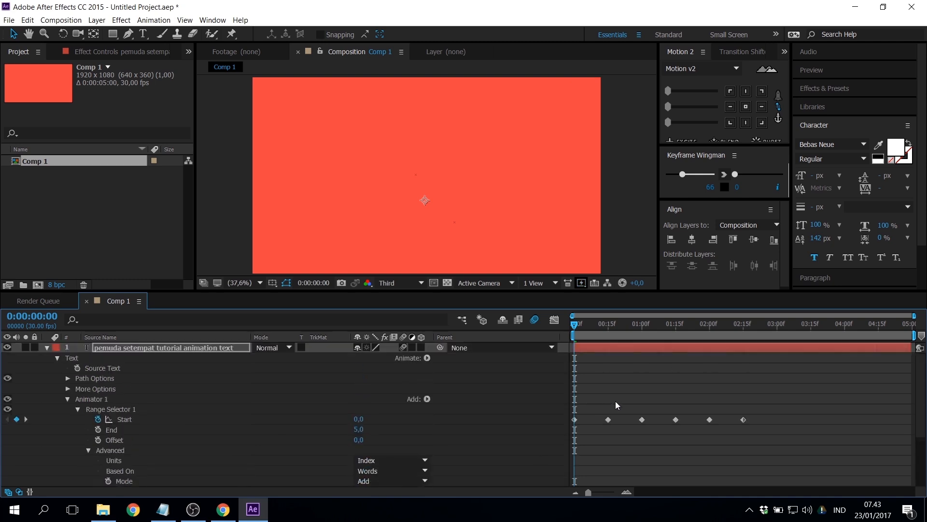
key("space")
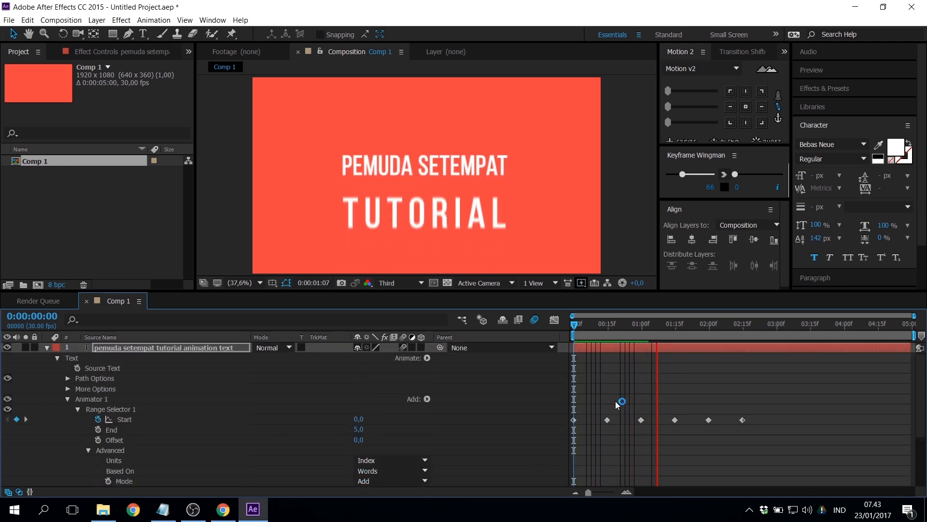
key("space")
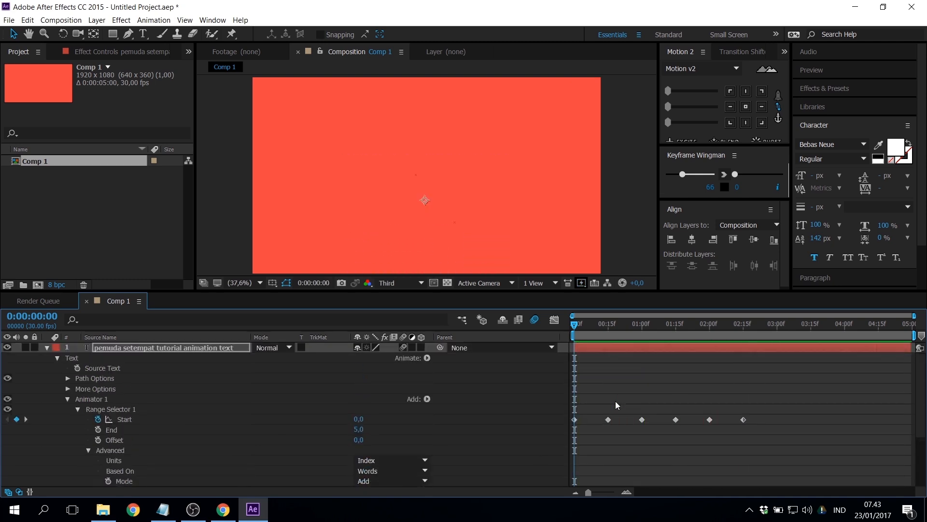
Ease all the Start keyframes with Keyframe Wingman values of 70 and 0, and preview the motion.
left_click(638, 324)
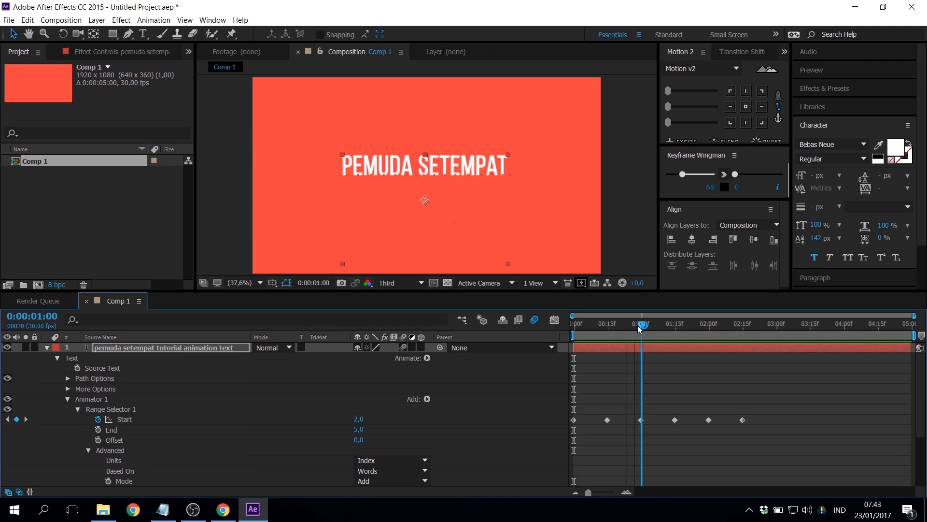
left_click(629, 322)
left_click_drag(816, 401, 564, 434)
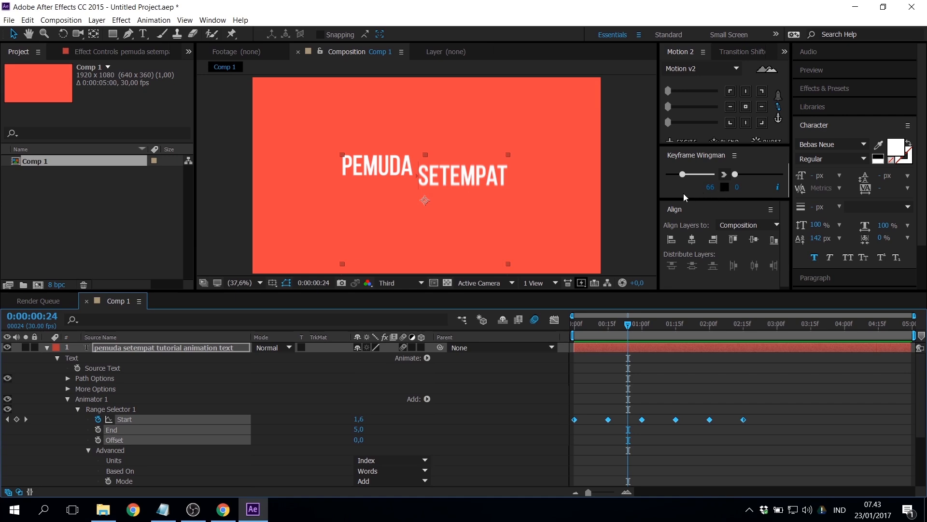
left_click(555, 320)
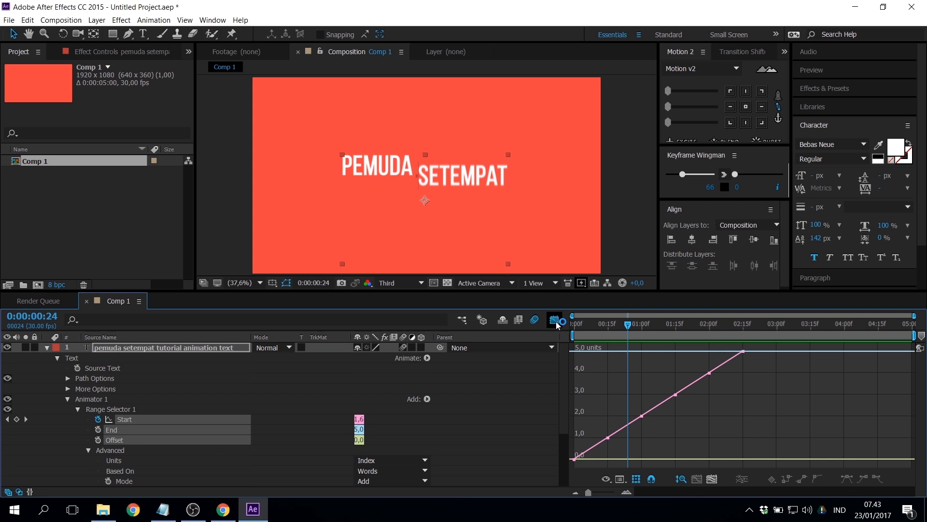
left_click(555, 320)
left_click_drag(686, 179, 682, 182)
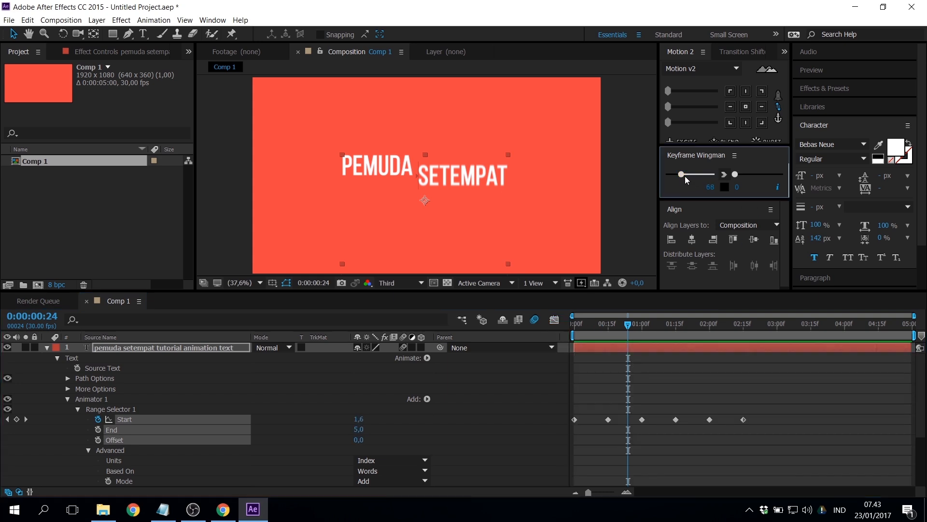
left_click_drag(776, 408, 569, 435)
left_click_drag(679, 182, 679, 179)
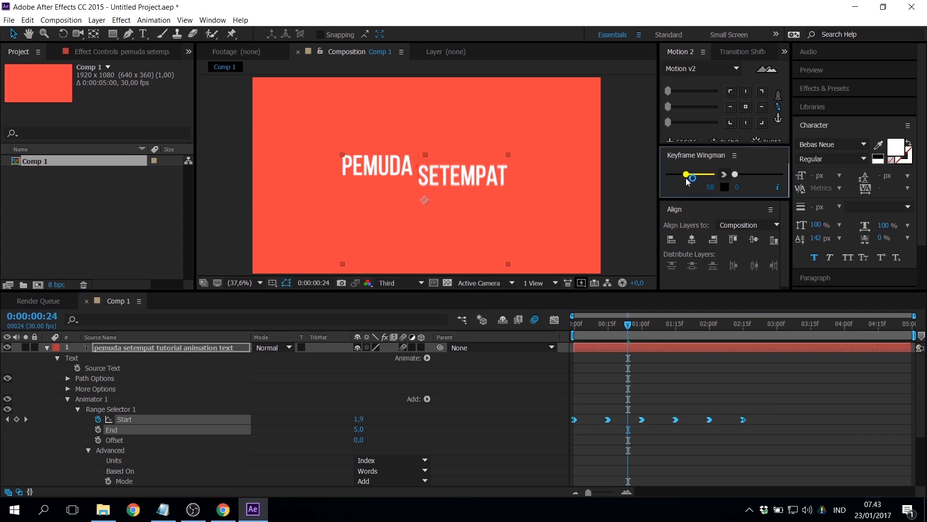
key("space")
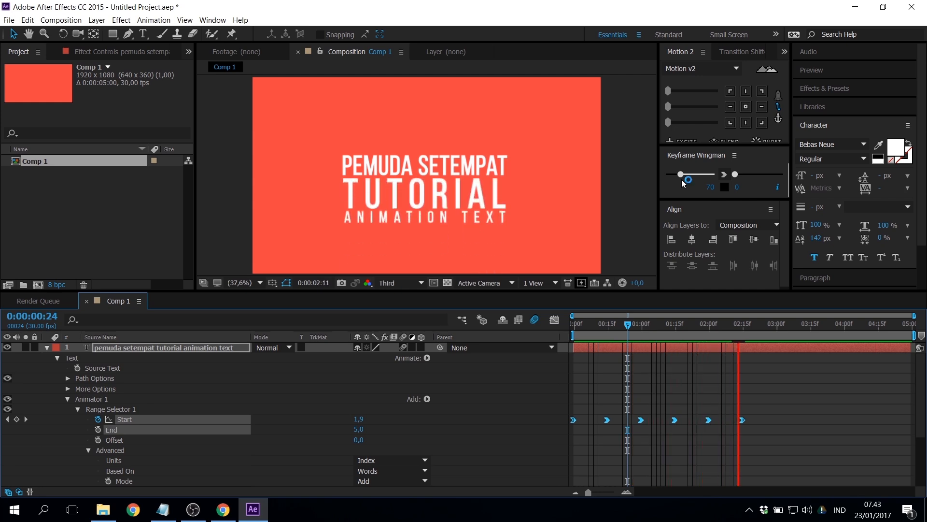
key("space")
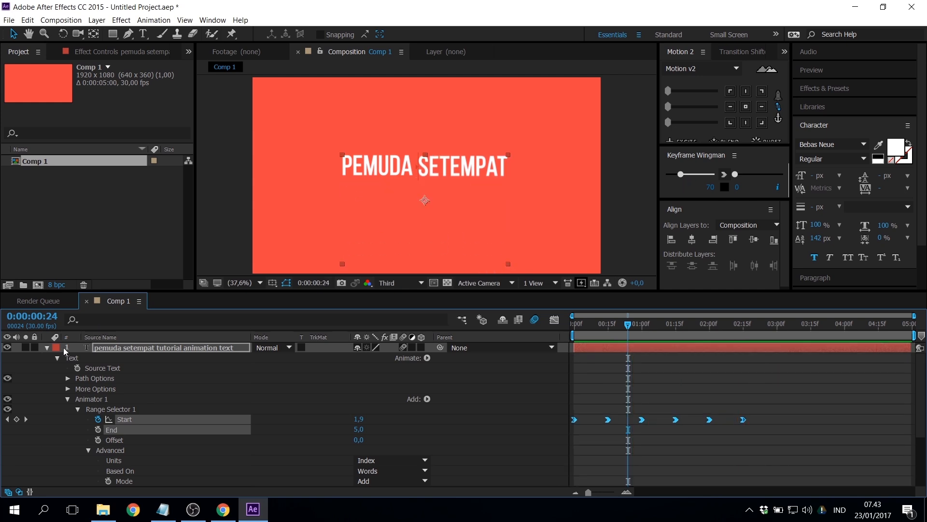
Apply the Drop Shadow effect to the text layer and set its Distance to 12.
left_click(46, 348)
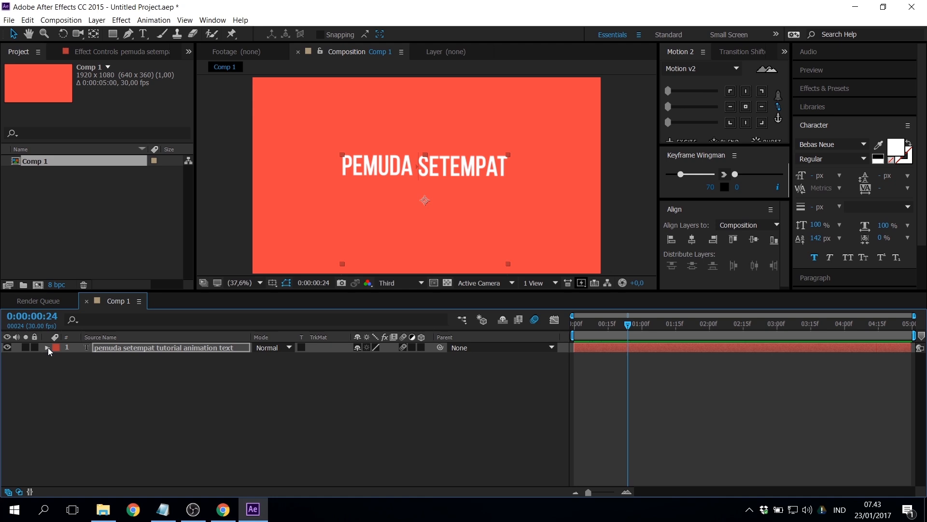
left_click(160, 414)
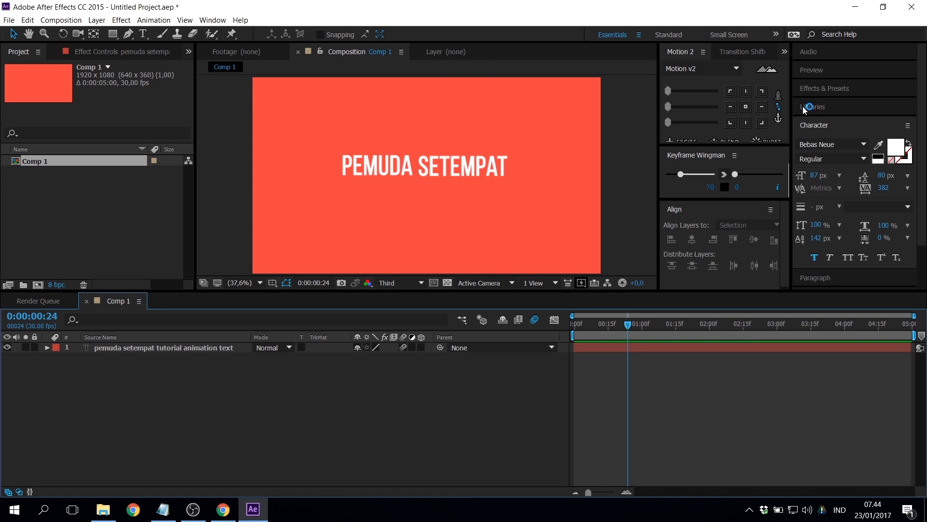
left_click(823, 89)
left_click(837, 103)
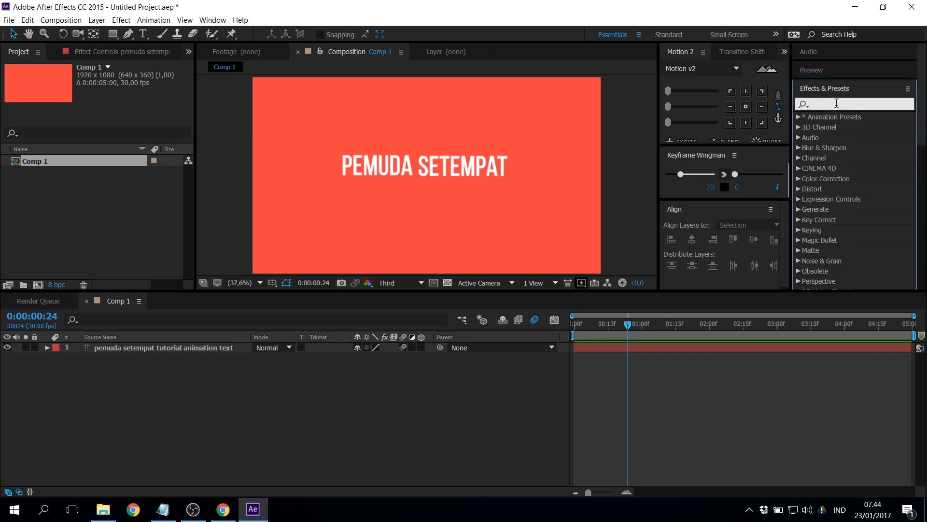
type("drop sha")
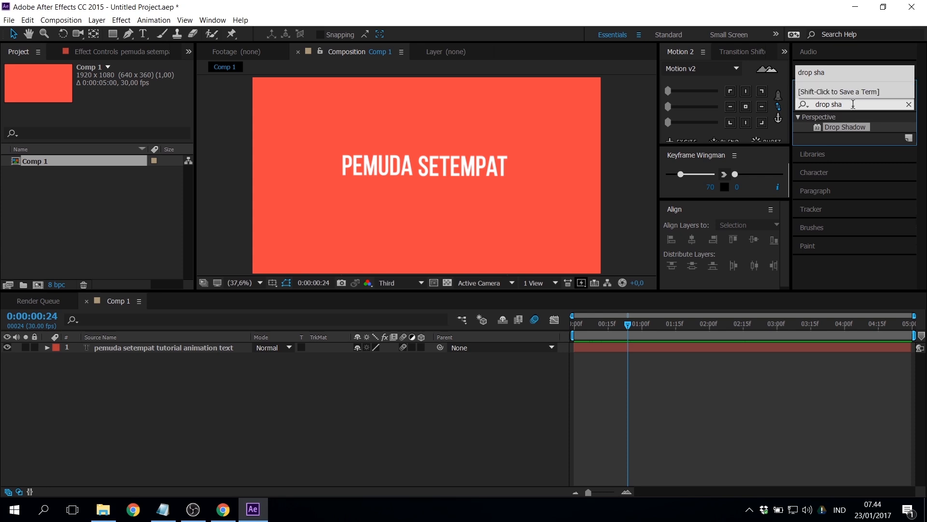
left_click_drag(845, 126, 173, 347)
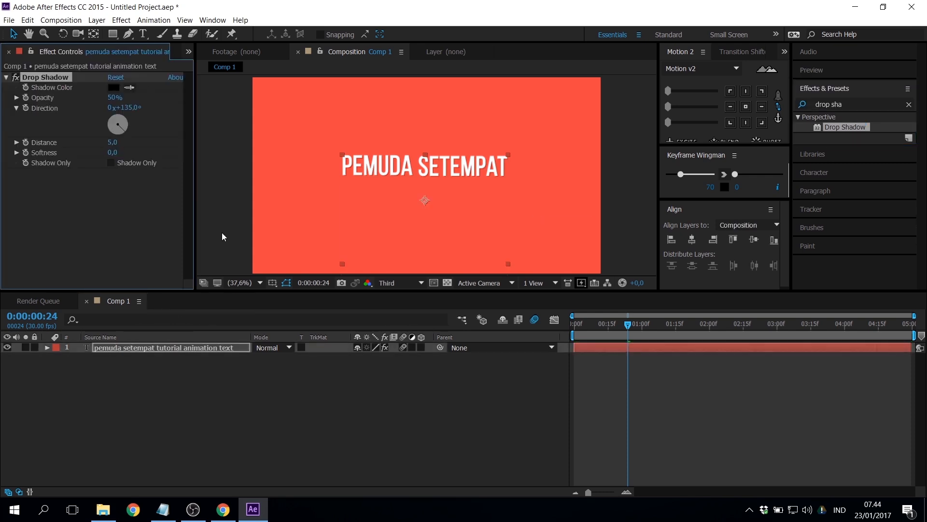
left_click_drag(112, 143, 116, 144)
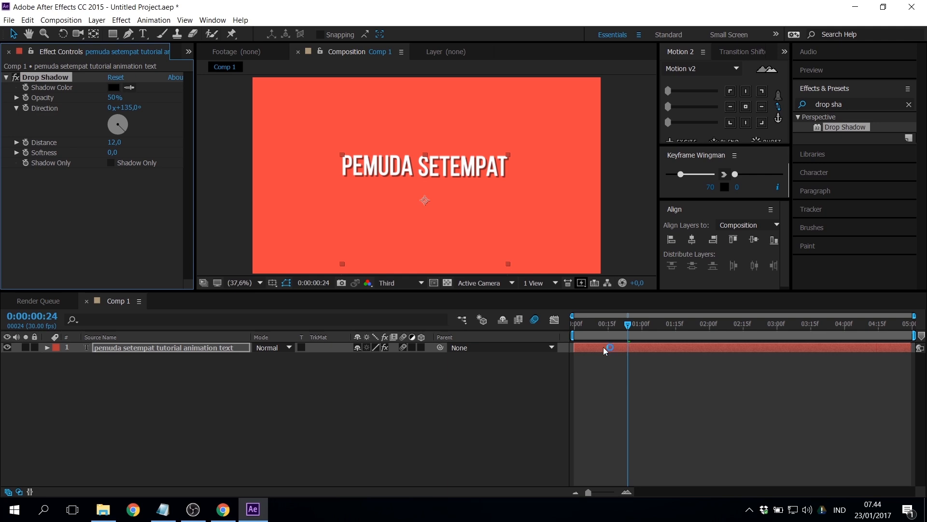
Show the text layer's keyframed properties and turn it into a 3D layer.
key("u")
left_click(623, 424)
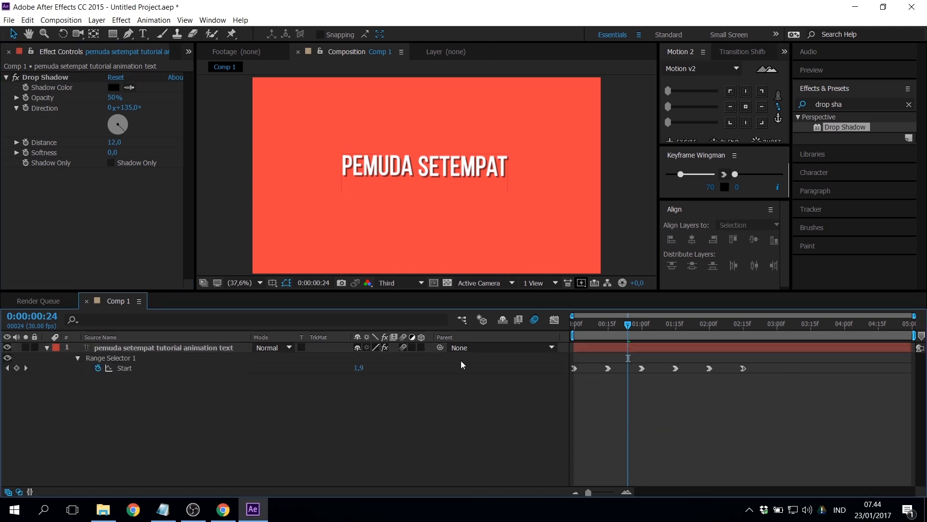
left_click(419, 349)
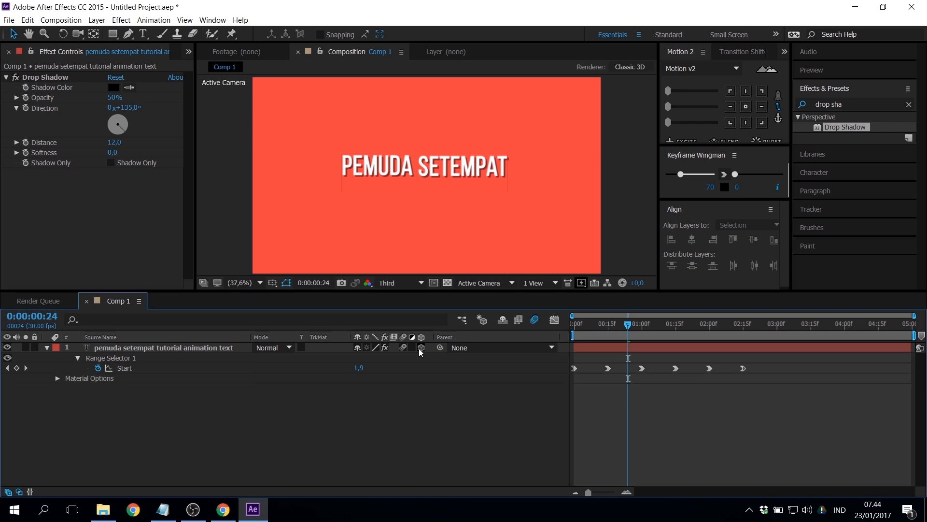
Add a two-node camera with the 50mm preset, named Camera 1, to the composition.
right_click(412, 427)
mouse_move(466, 333)
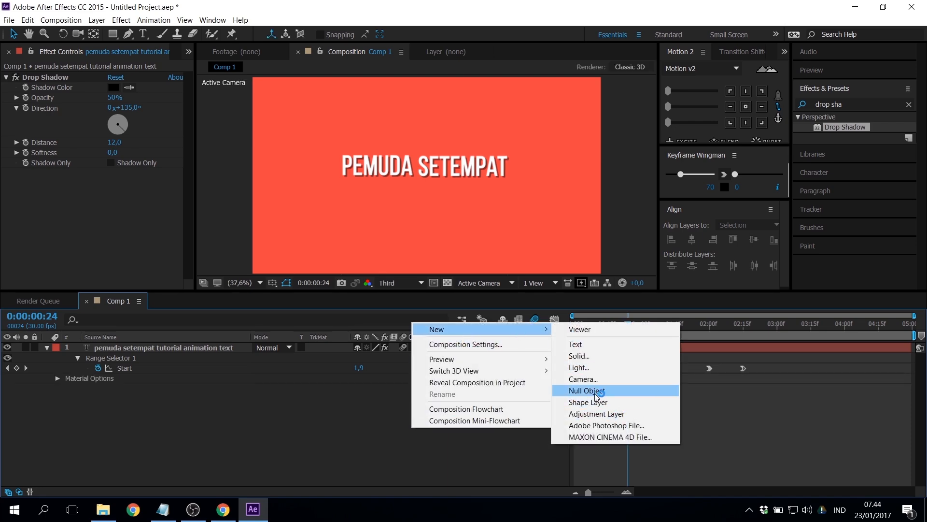
left_click(587, 380)
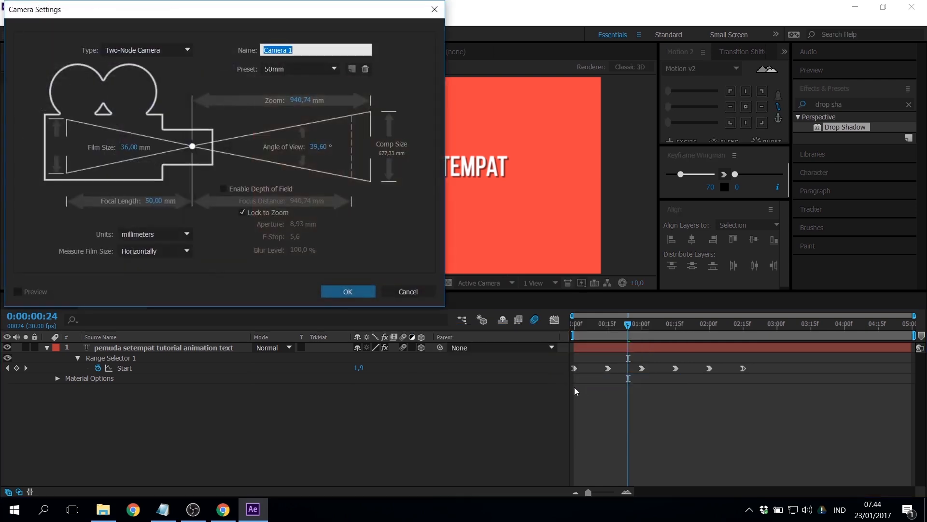
left_click(348, 292)
Set keyframes for Camera 1's Point of Interest and Position at 0:00:00:00, and collapse the camera layer.
left_click_drag(630, 329, 574, 332)
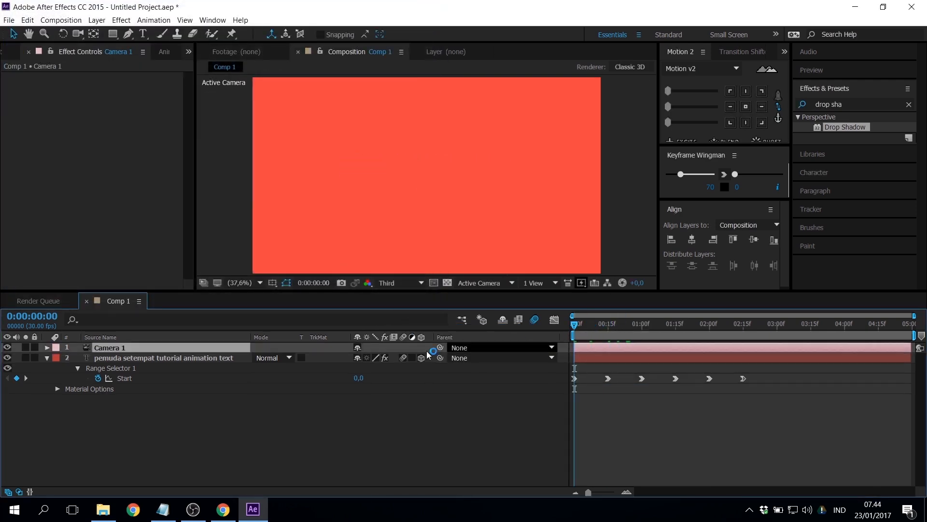
left_click(46, 347)
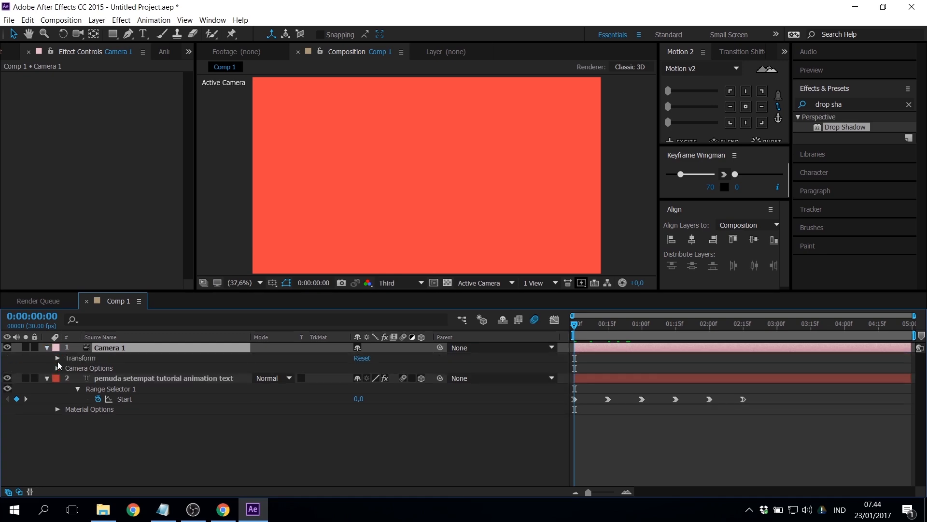
left_click(57, 359)
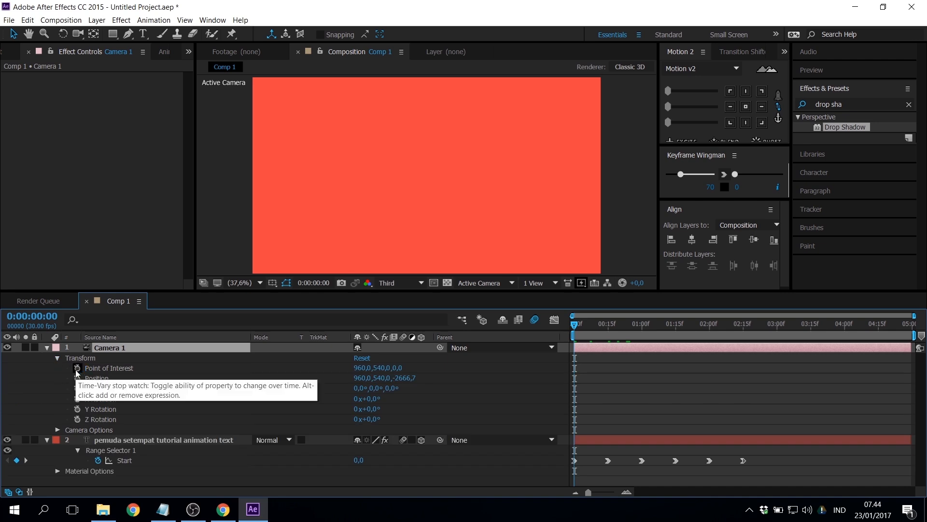
left_click(77, 369)
left_click(78, 379)
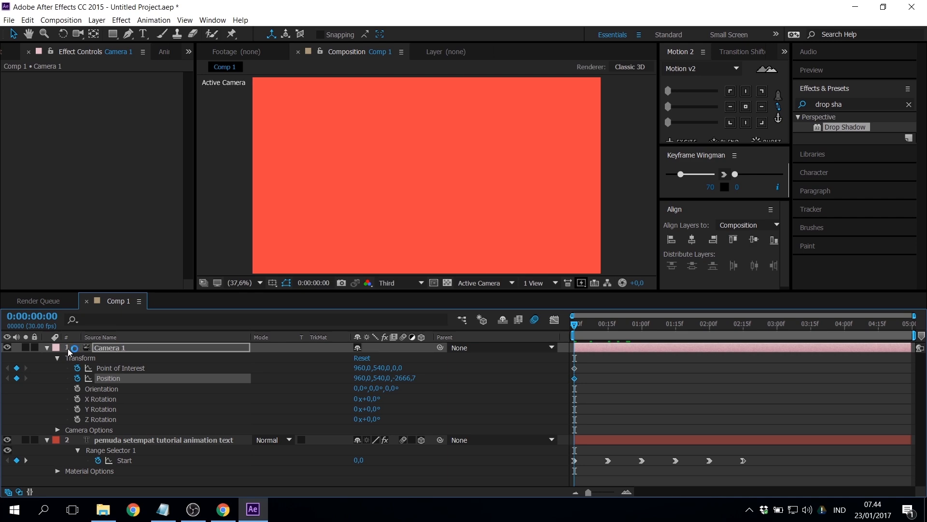
left_click(47, 347)
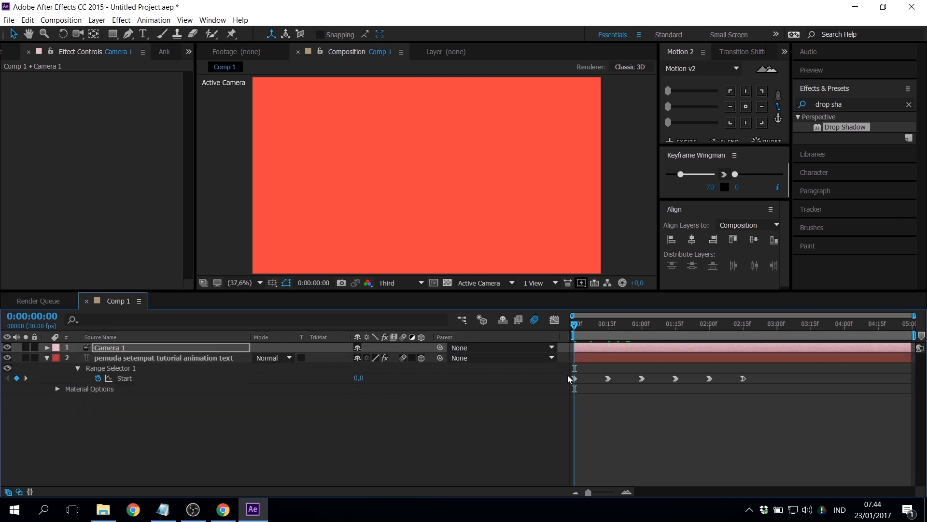
Reveal Camera 1's keyframed properties, go to 0:00:00:15 and activate the Unified Camera tool with the text layer selected.
key("u")
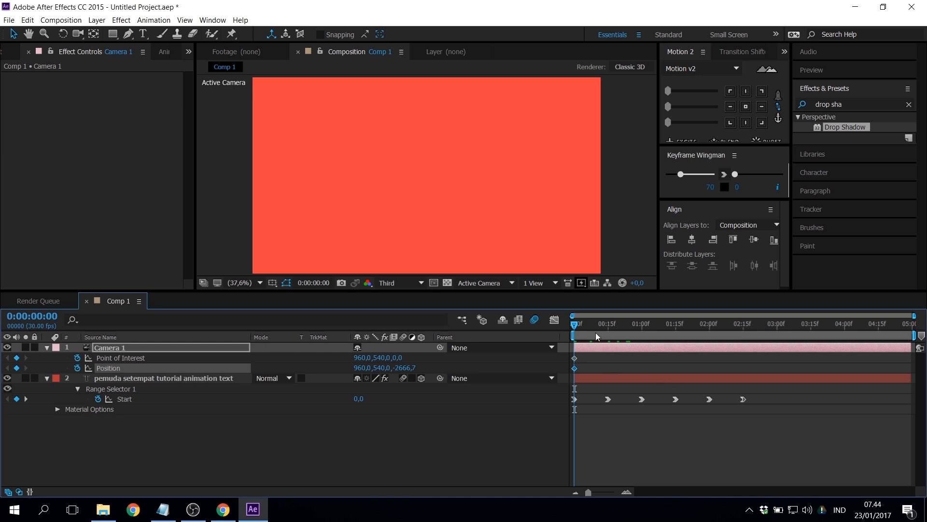
left_click(606, 326)
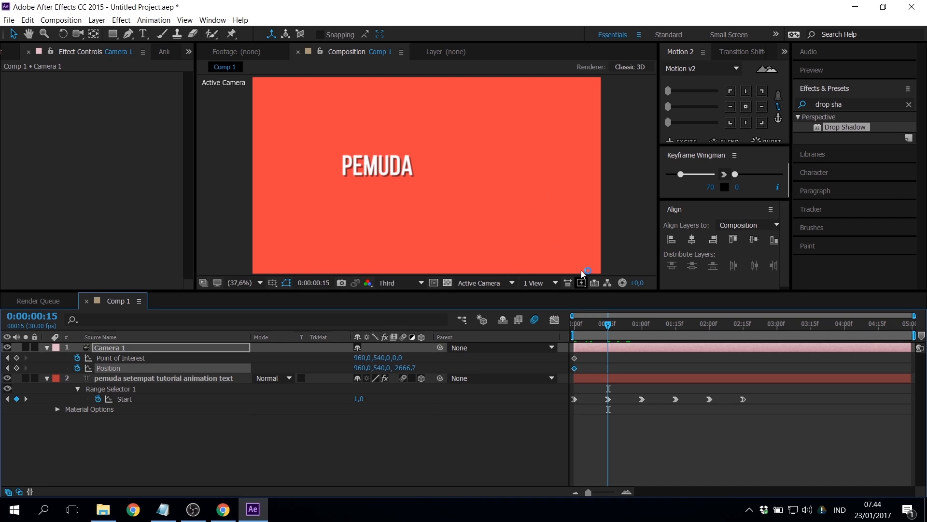
mouse_move(604, 333)
left_mouse_down()
mouse_move(624, 322)
mouse_move(603, 337)
left_mouse_up()
left_click(636, 381)
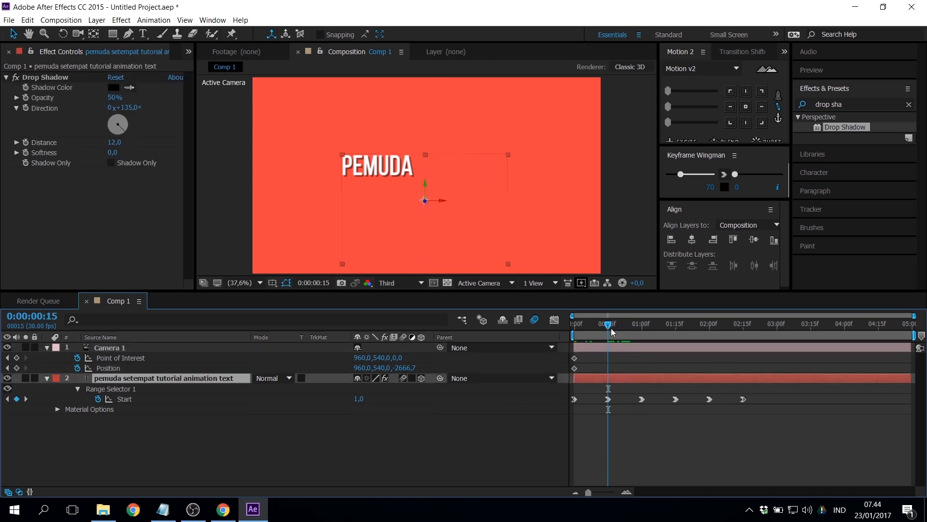
left_click(77, 33)
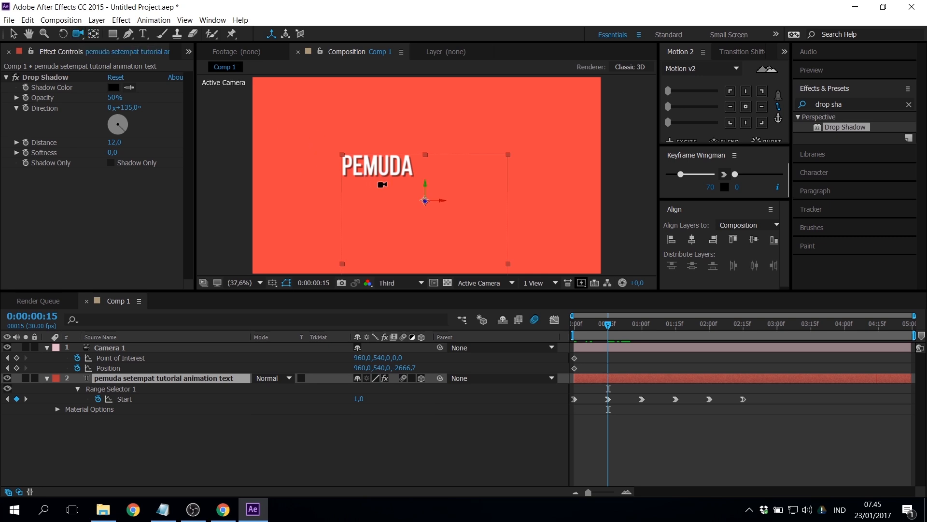
left_click_drag(382, 184, 443, 179)
key("ctrl+z")
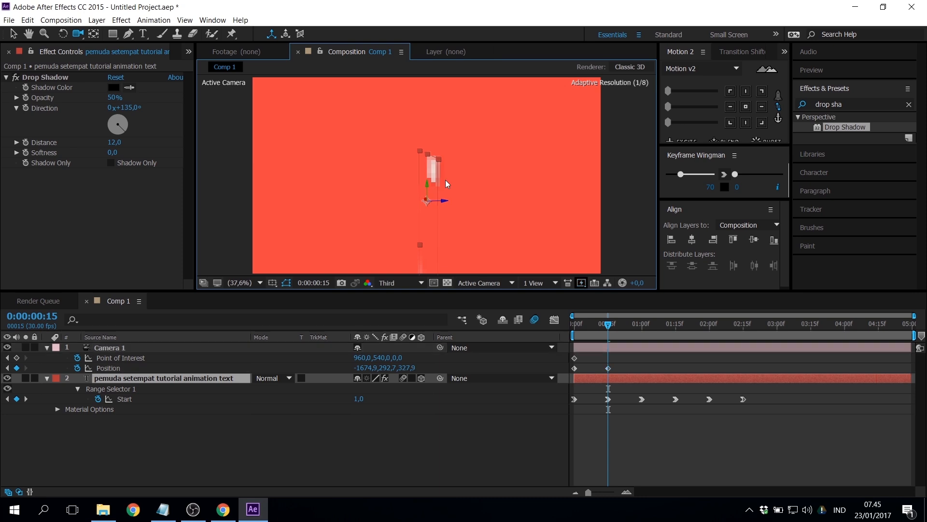
left_click_drag(388, 140, 416, 313)
key("ctrl+z")
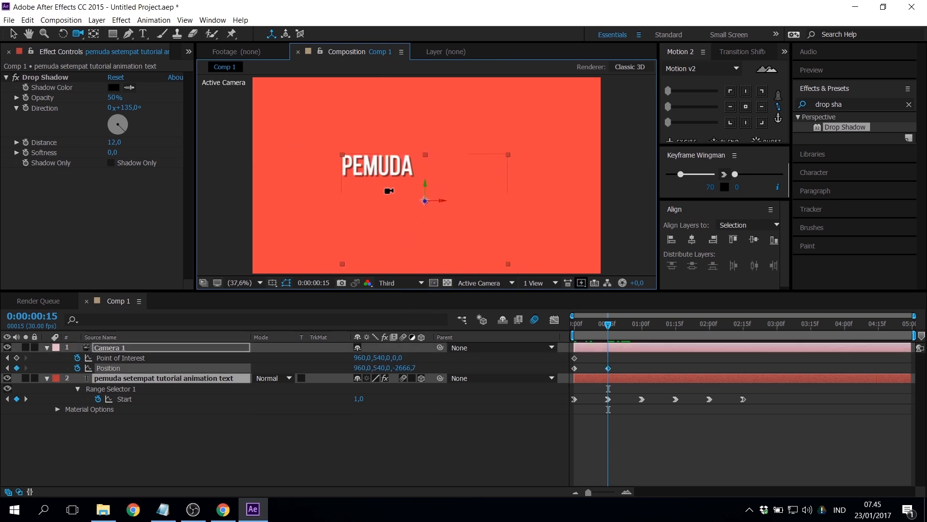
Pan, dolly in and orbit Camera 1 at 0:00:00:15 to frame PEMUDA closely at an angle, with Position about 69, 307, -724.
left_click_drag(375, 176, 395, 160)
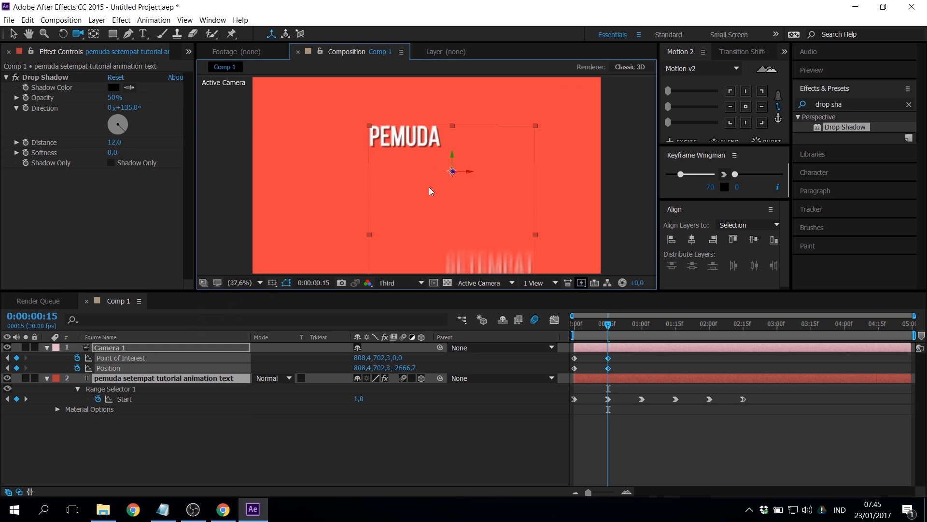
left_click_drag(429, 187, 443, 204)
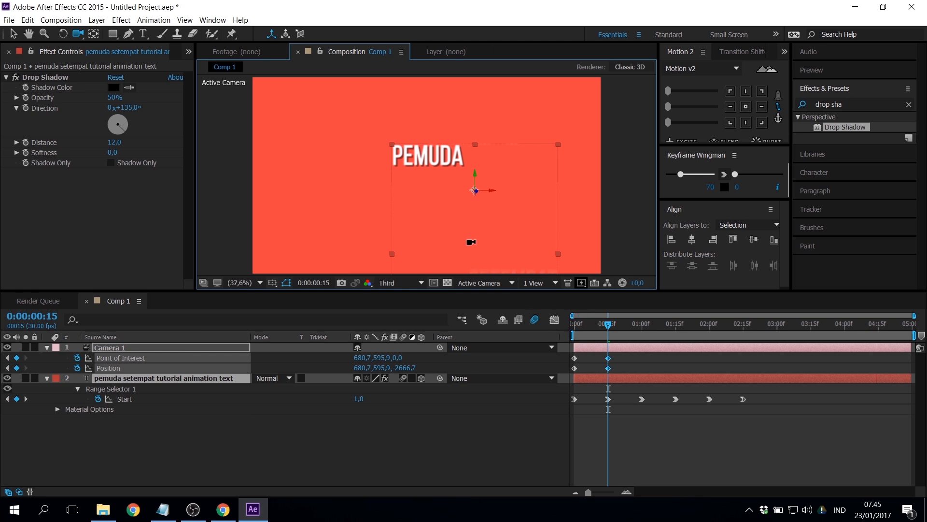
left_click_drag(428, 166, 417, 199)
scroll(397, 188, "down", 1)
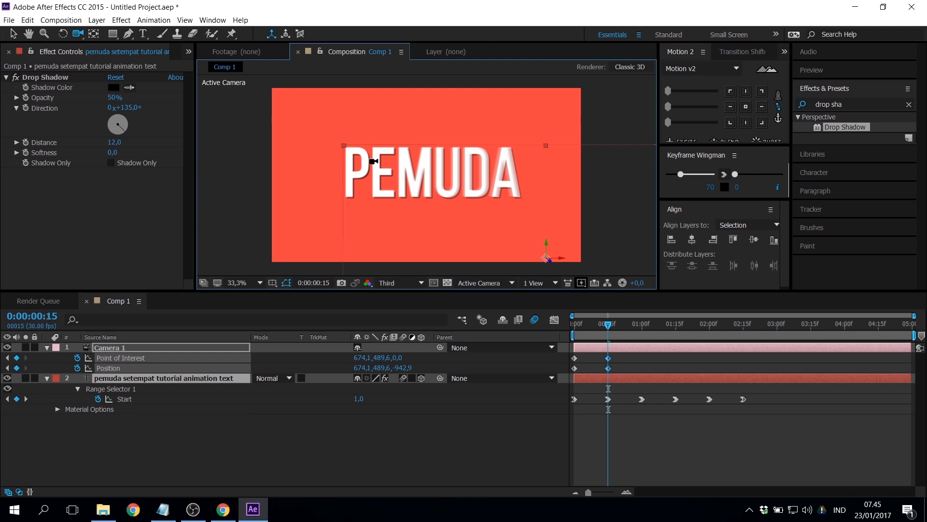
left_click_drag(375, 161, 398, 167)
Orbit and pan Camera 1 to Position about 1878, 478, -925 at 0:00:01:00 and about 149, 1455, -1482 at 0:00:01:15.
left_click_drag(614, 328, 638, 329)
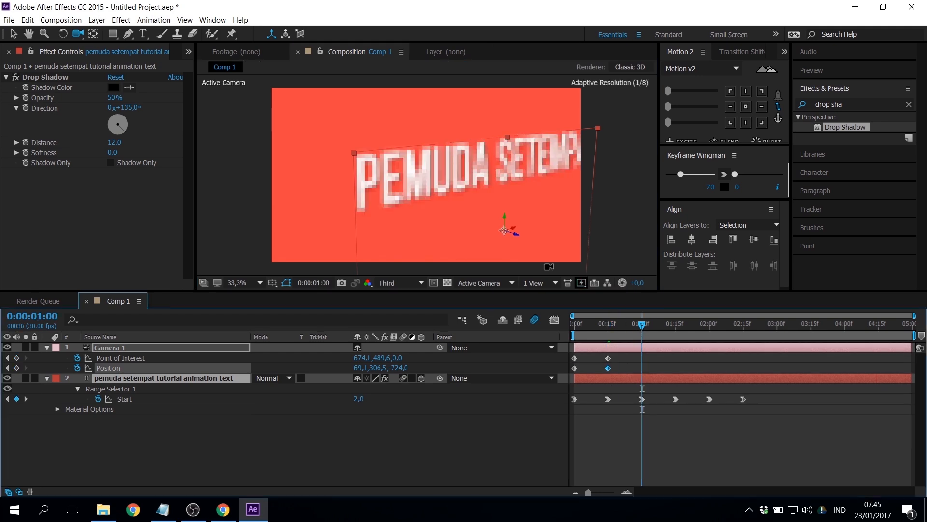
left_click_drag(509, 195, 458, 190)
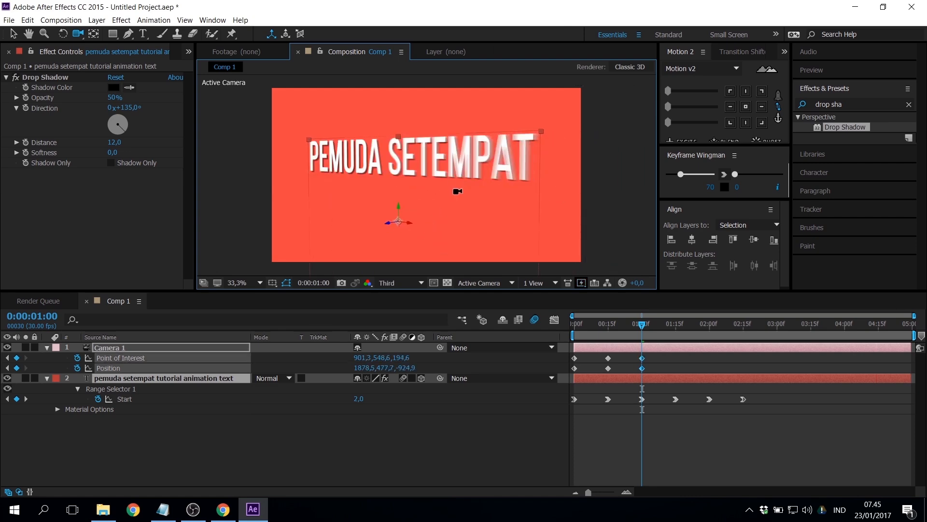
left_click_drag(641, 330, 676, 333)
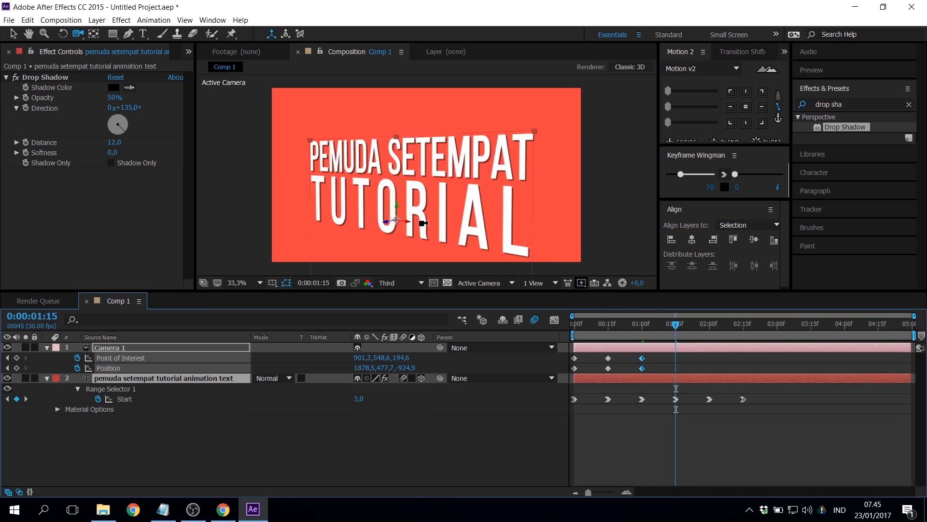
mouse_move(427, 197)
left_mouse_down()
mouse_move(416, 227)
mouse_move(396, 223)
mouse_move(424, 220)
mouse_move(419, 211)
mouse_move(436, 205)
left_mouse_up()
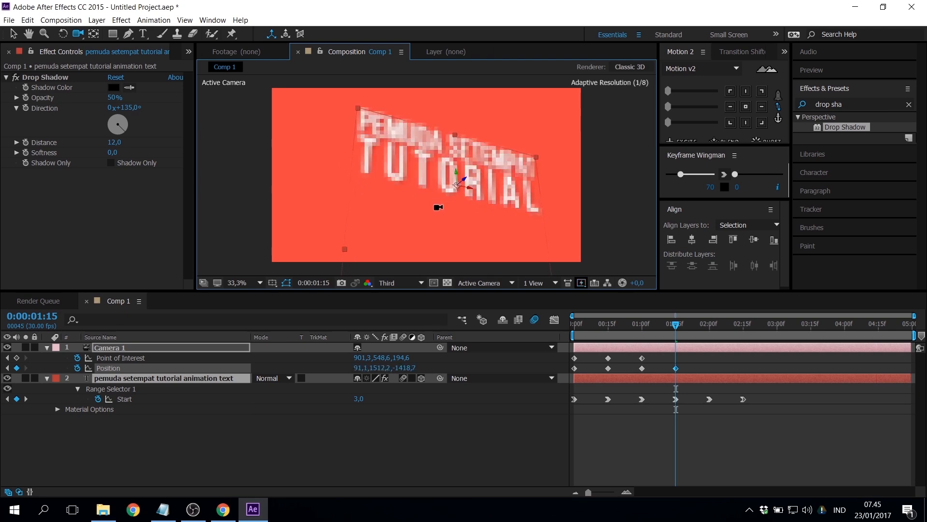
left_click(679, 328)
left_click_drag(430, 170, 418, 188)
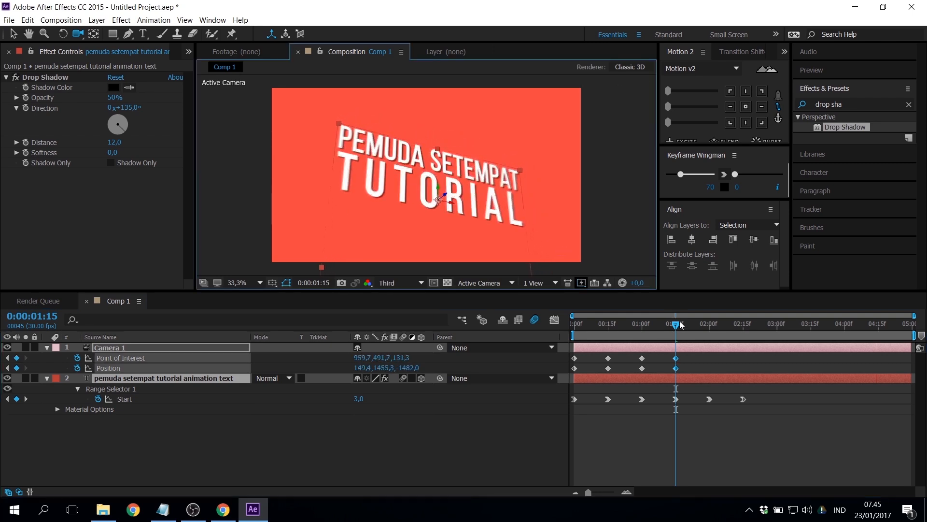
Reframe the title with Camera 1 at Position about 0, 1704, -1854 at 0:00:02:00 and about 1895, 1592, -1964 at 0:00:02:15.
left_click_drag(679, 325, 710, 335)
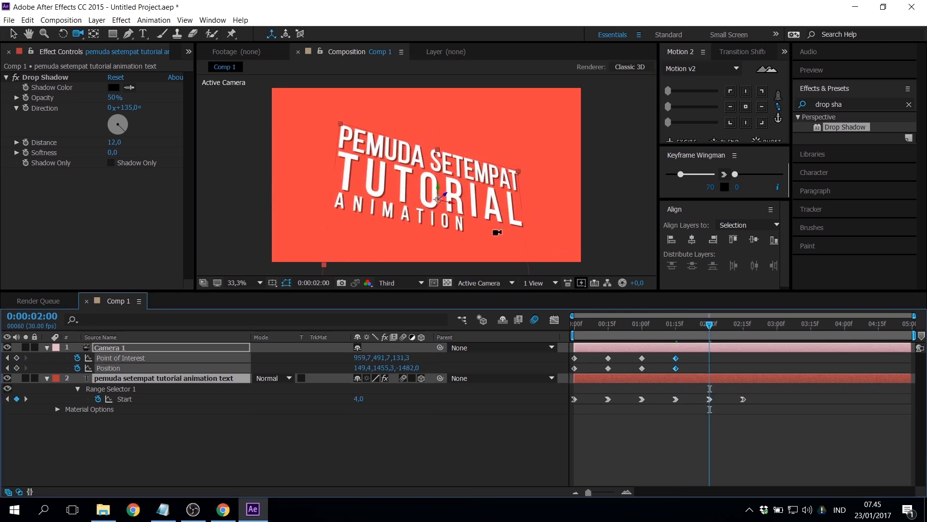
left_click_drag(414, 220, 418, 257)
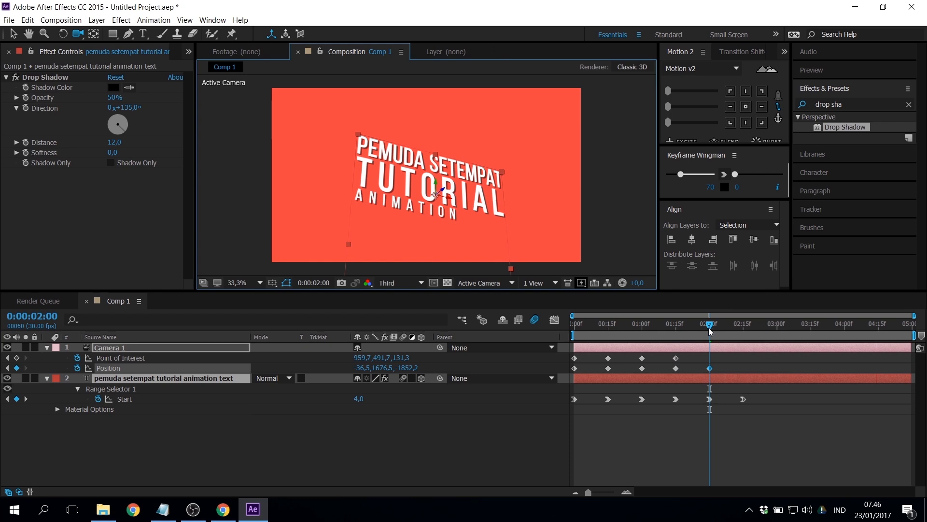
left_click_drag(462, 214, 455, 208)
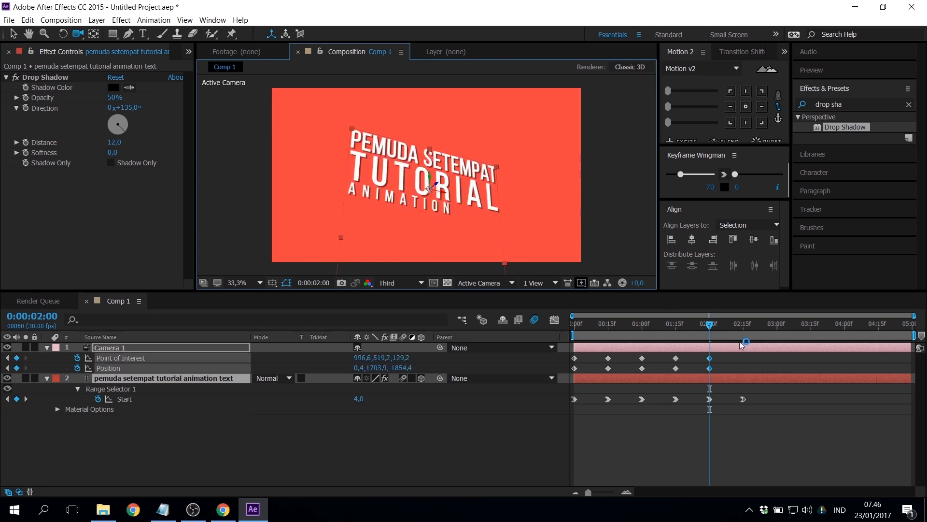
left_click_drag(723, 330, 745, 330)
mouse_move(442, 201)
left_mouse_down()
mouse_move(414, 213)
mouse_move(444, 199)
left_mouse_up()
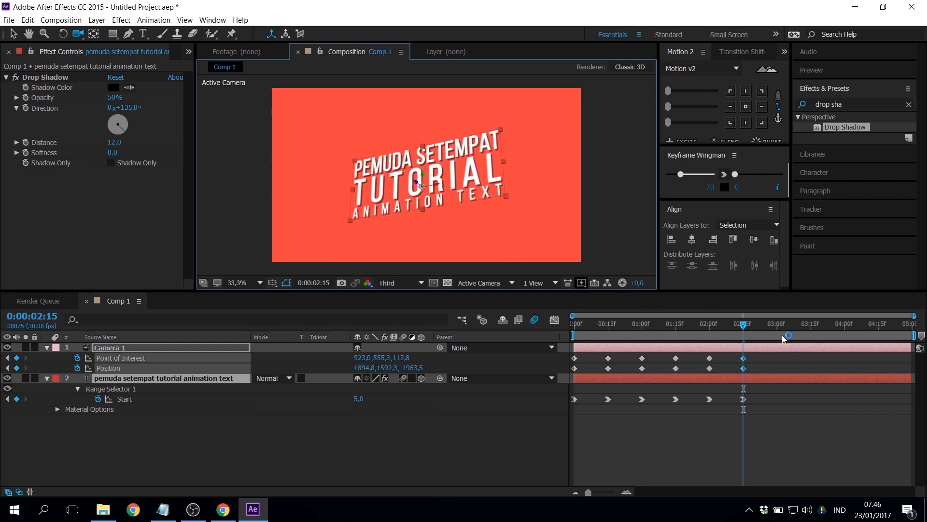
Orbit and pan Camera 1 at 0:00:04:00 to show the full title from the opposite side, with Position about -485, 446, -1971.
left_click_drag(794, 331, 844, 336)
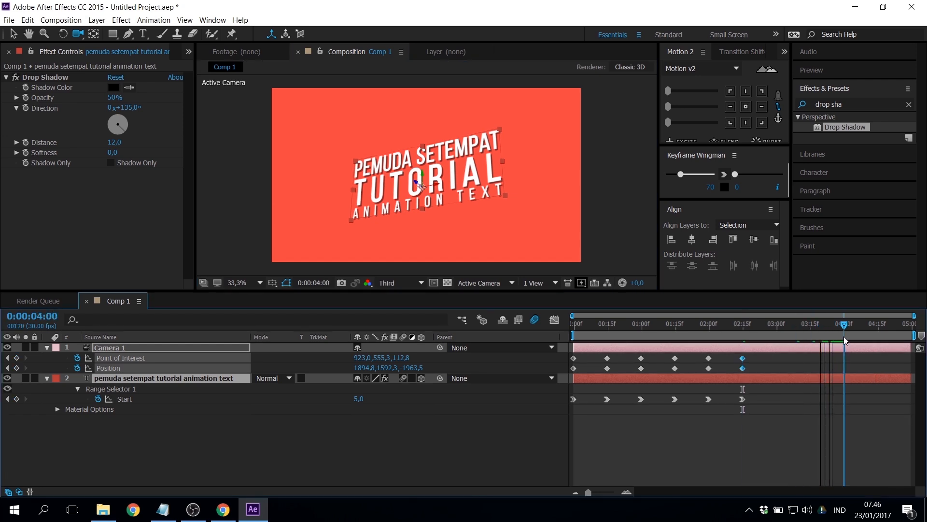
left_click_drag(364, 197, 389, 200)
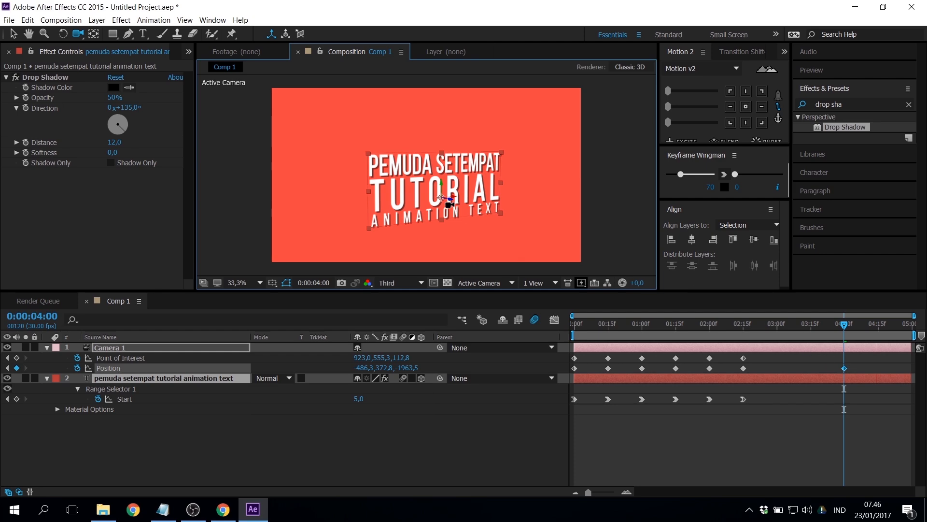
left_click_drag(449, 203, 449, 191)
Ease all Camera 1 keyframes with a Keyframe Wingman value of 64 and preview the animation with the work area ending at 0:00:04:00.
left_click_drag(858, 364, 570, 379)
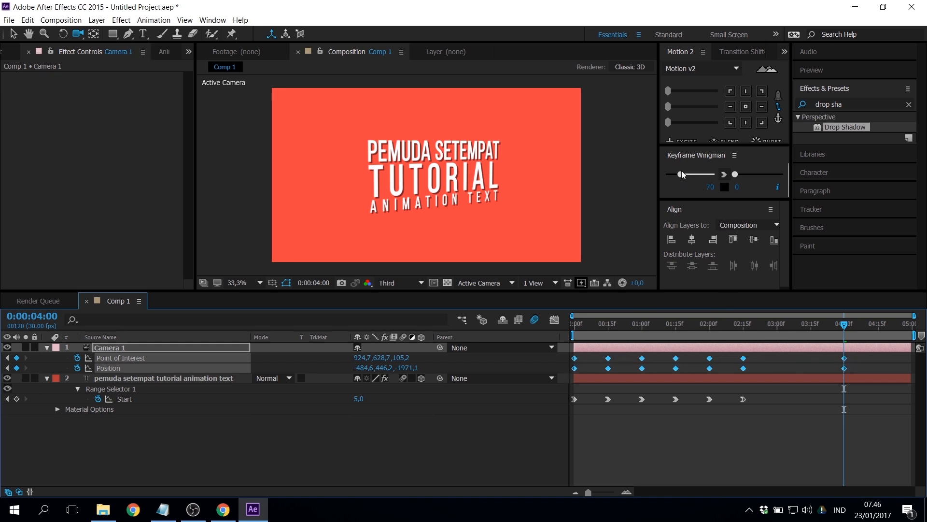
left_click_drag(682, 175, 684, 179)
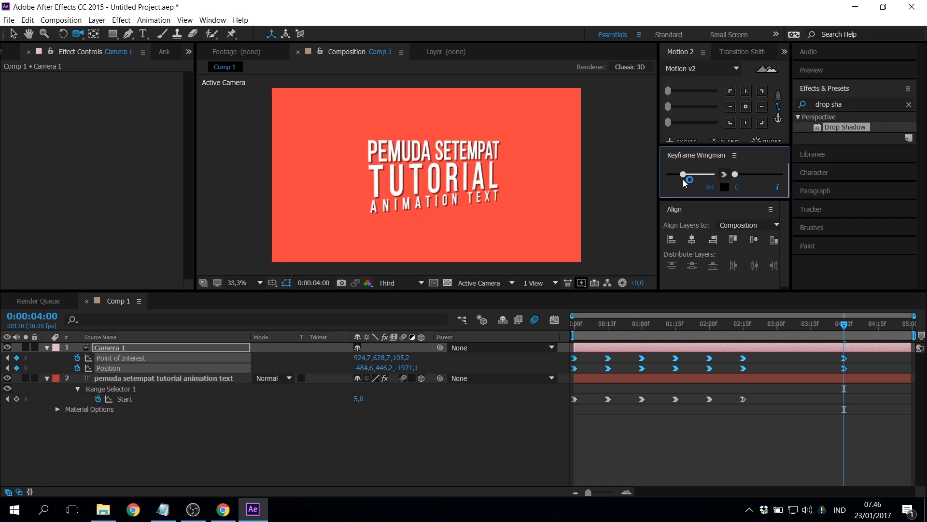
key("space")
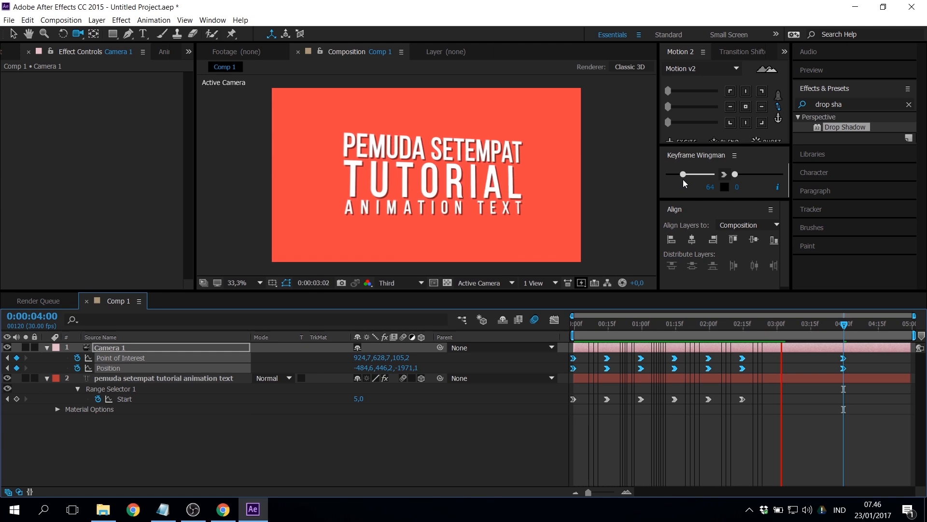
key("space")
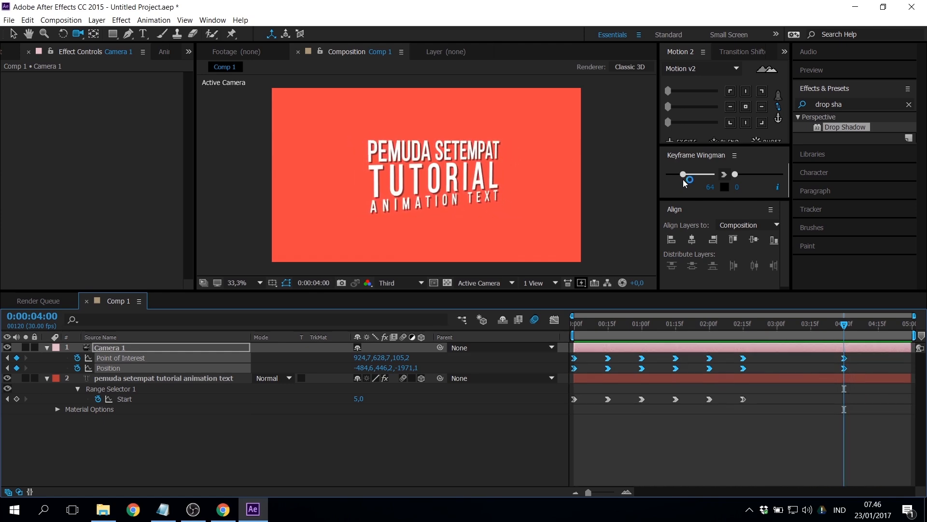
key("space")
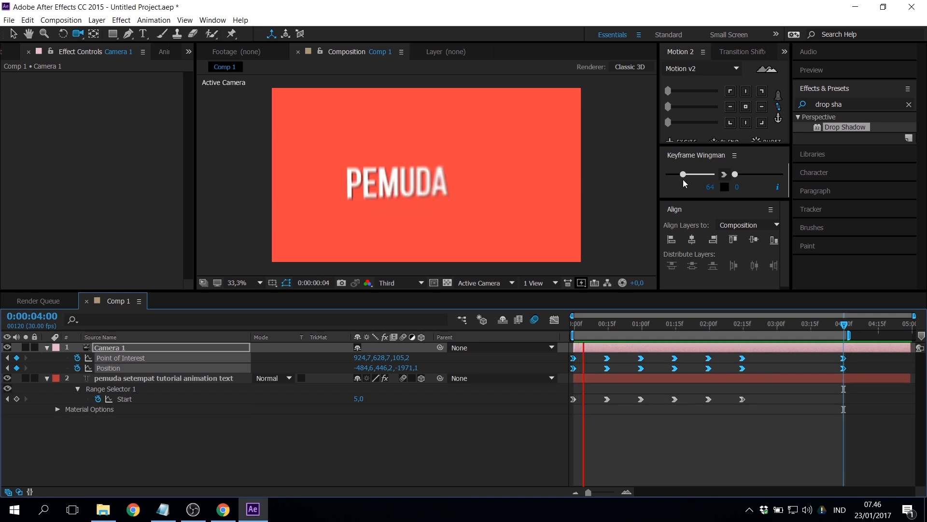